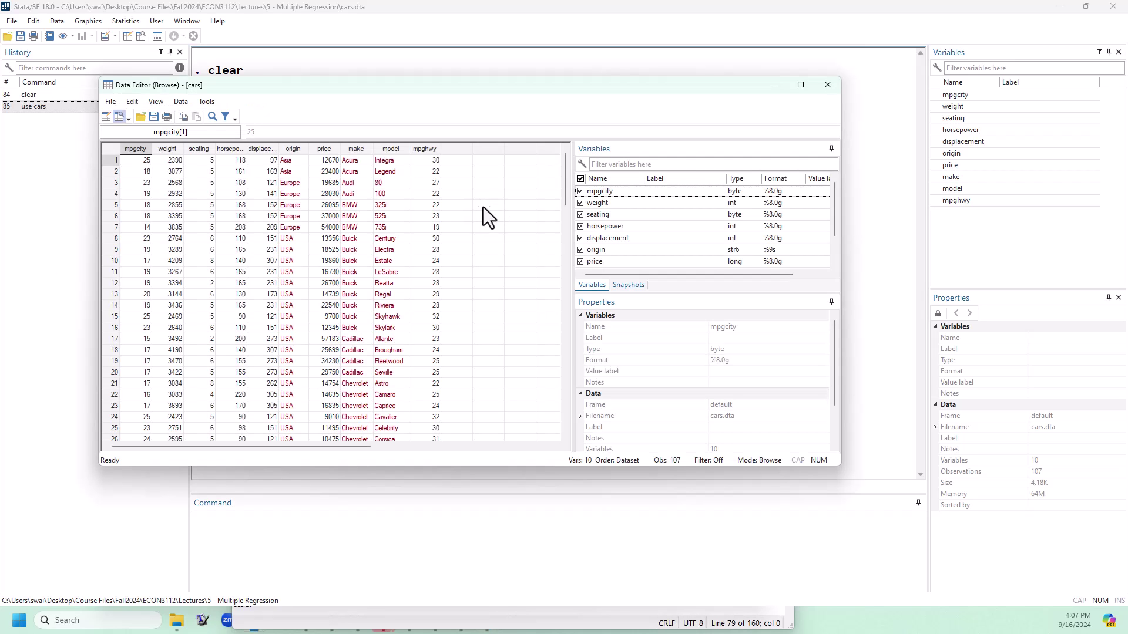
Examine the text values stored in the origin column of the cars dataset.
left_click(293, 150)
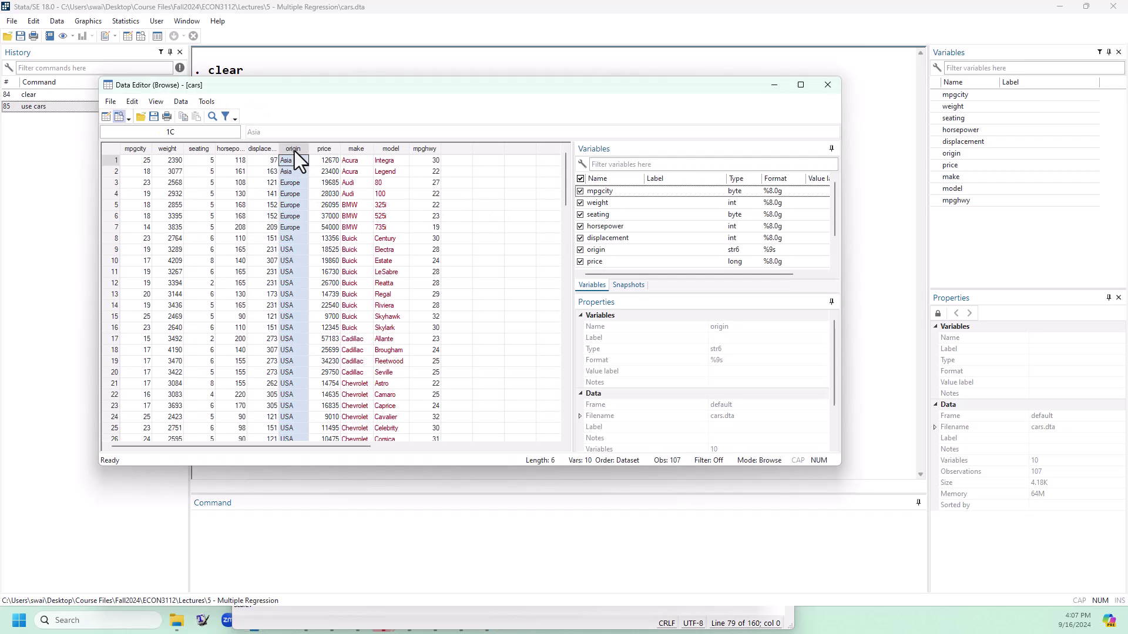
left_click(287, 186)
left_click(293, 247)
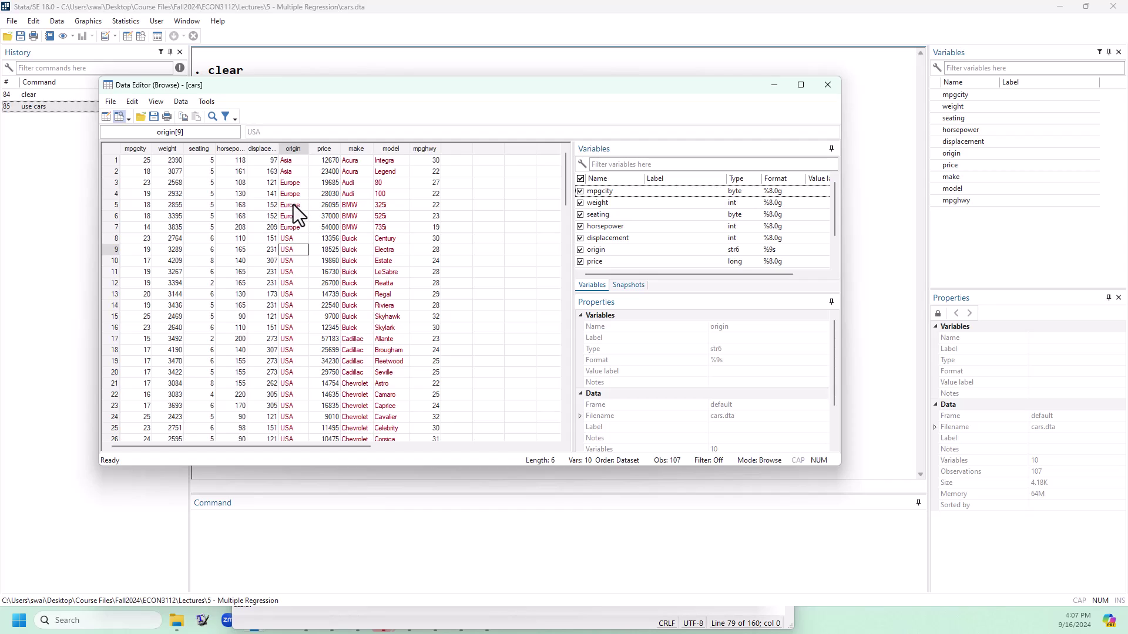
left_click(290, 272)
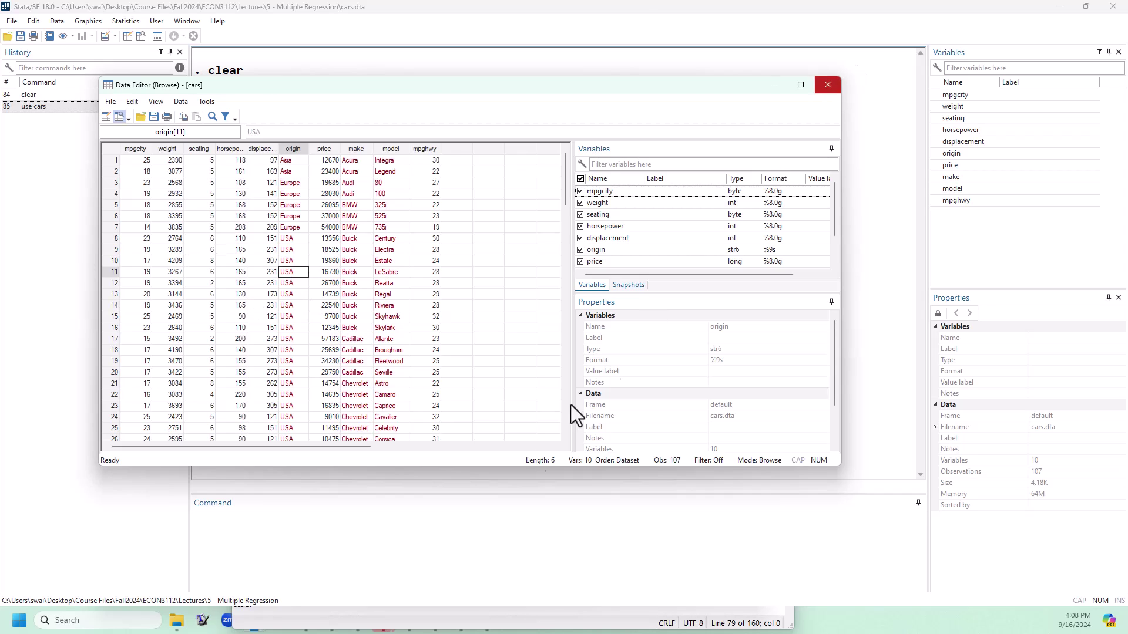
Tabulate the frequencies of the origin variable.
left_click(458, 542)
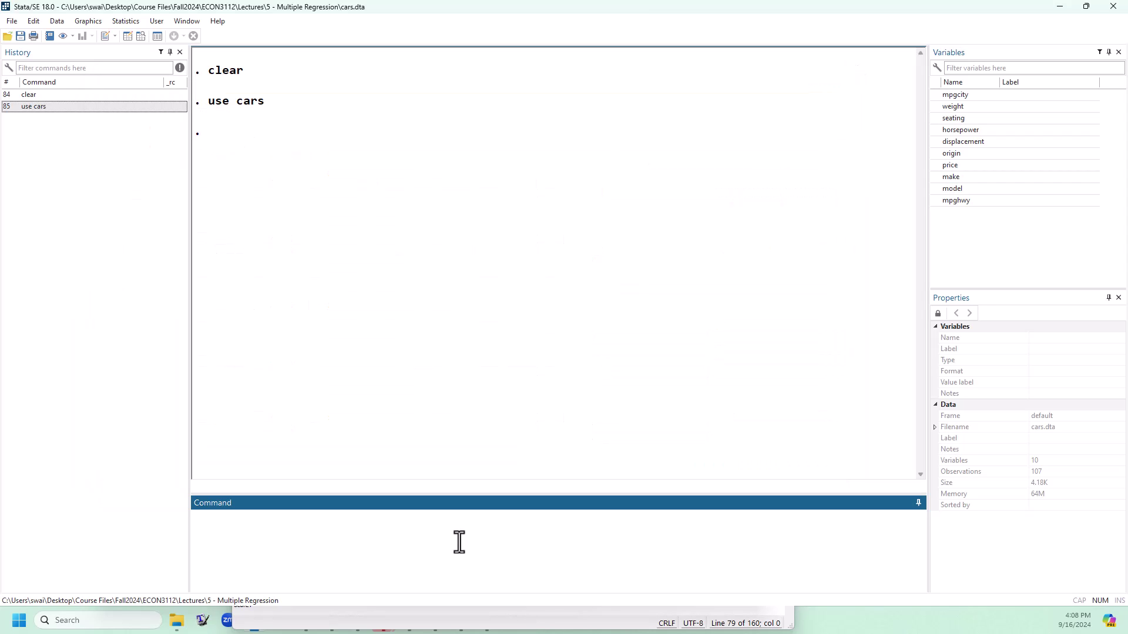
type("tab origin")
key("Return")
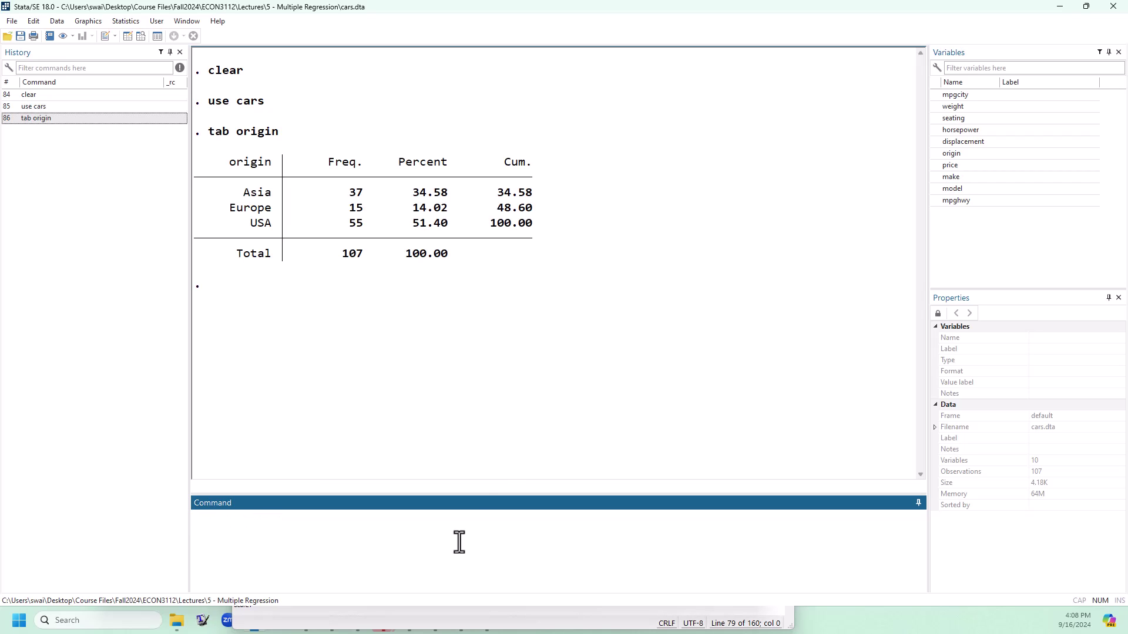
key("alt+Tab")
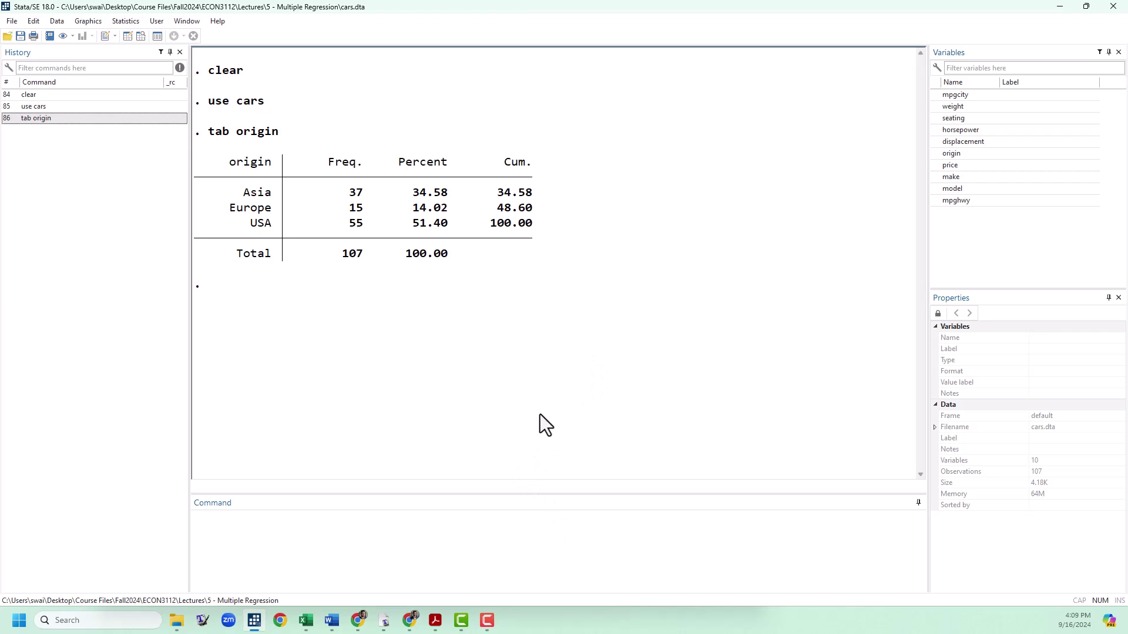
Generate dummy variables asian, european and american that flag origin values "Asia", "Europe" and "USA" respectively.
left_click(489, 530)
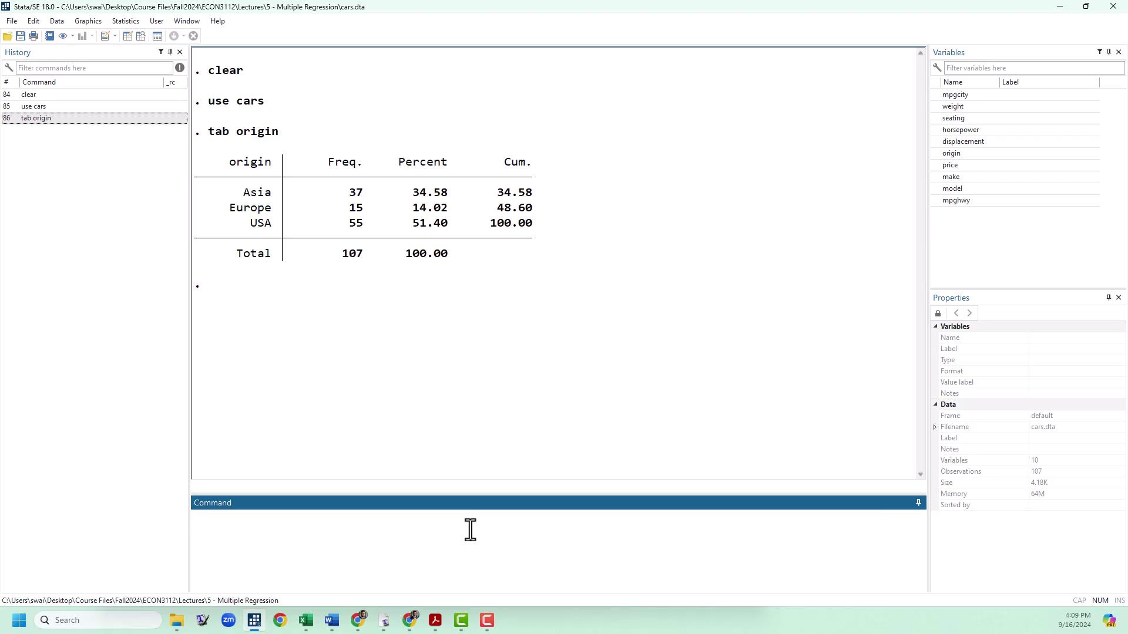
type("gen asian = origin==\"Asia\"")
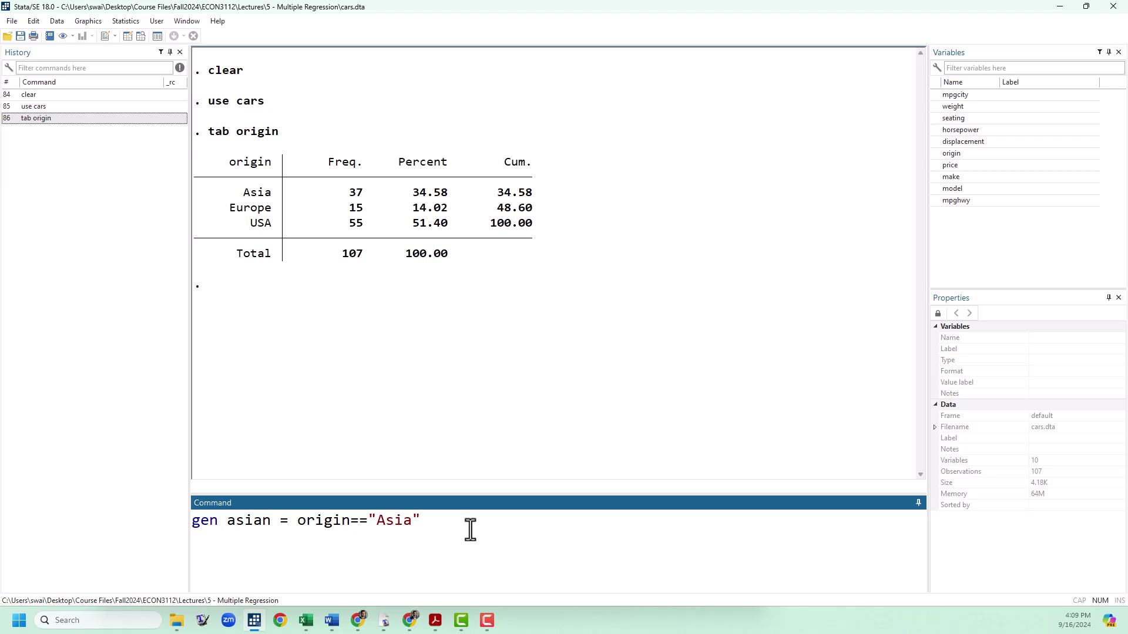
key("Return")
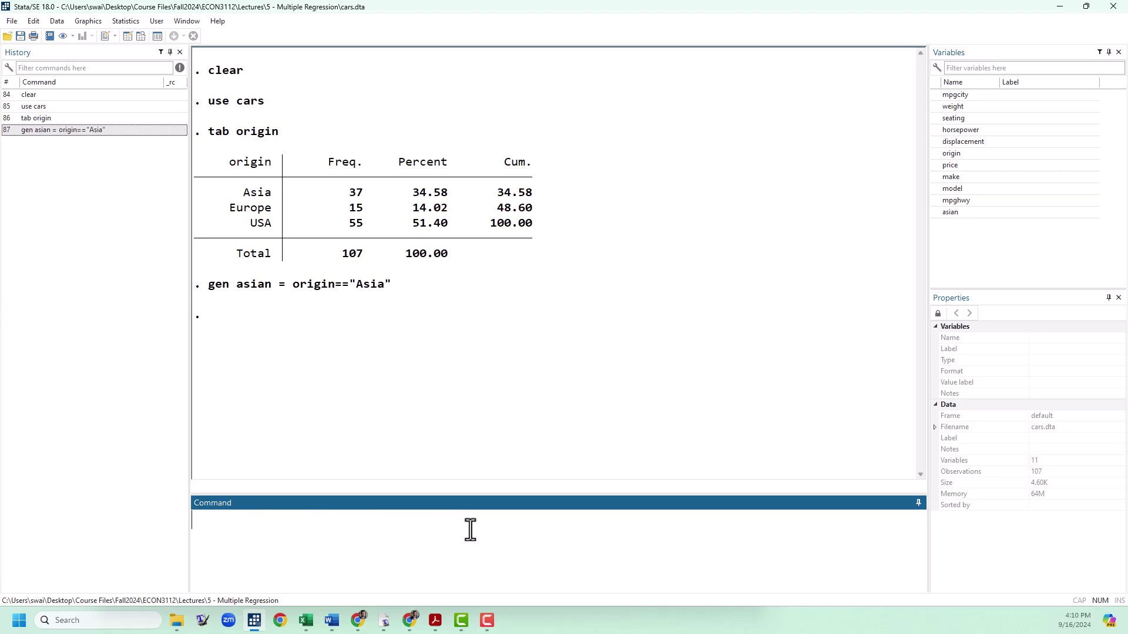
type("gen european = origin==\"Europe\"")
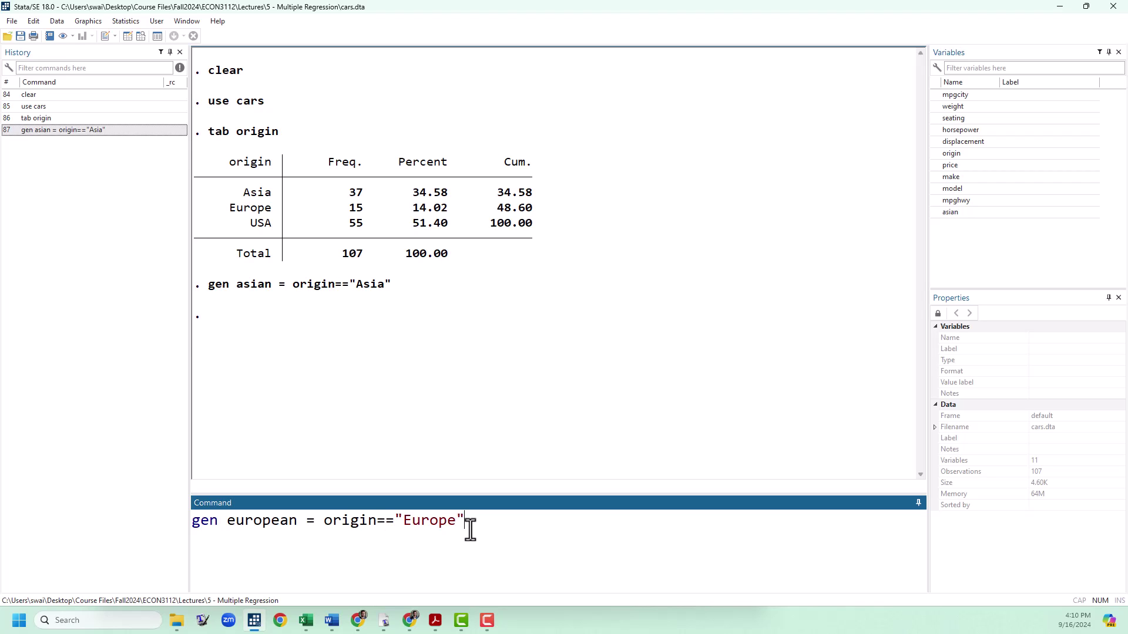
key("Return")
type("gen ")
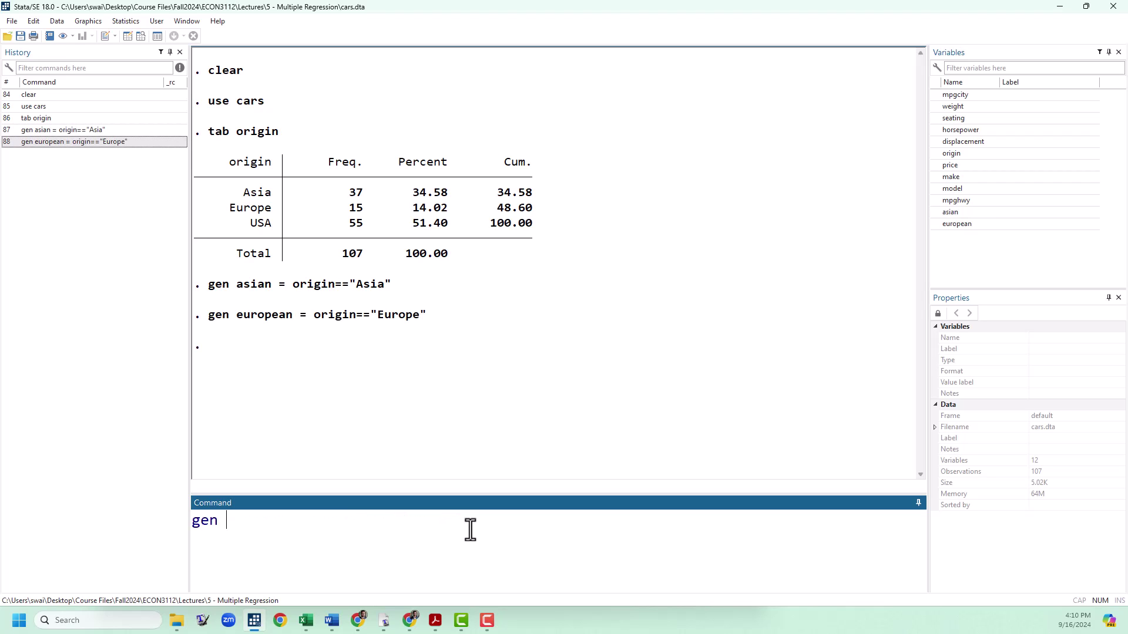
type("american = origin==")
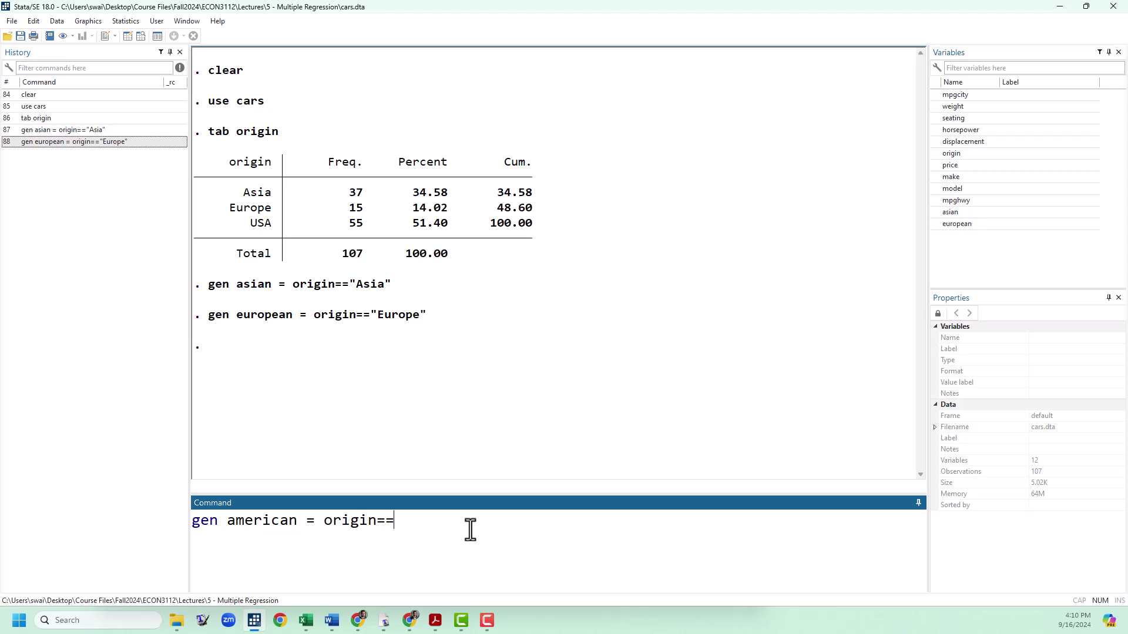
type("\"USA\"")
key("Return")
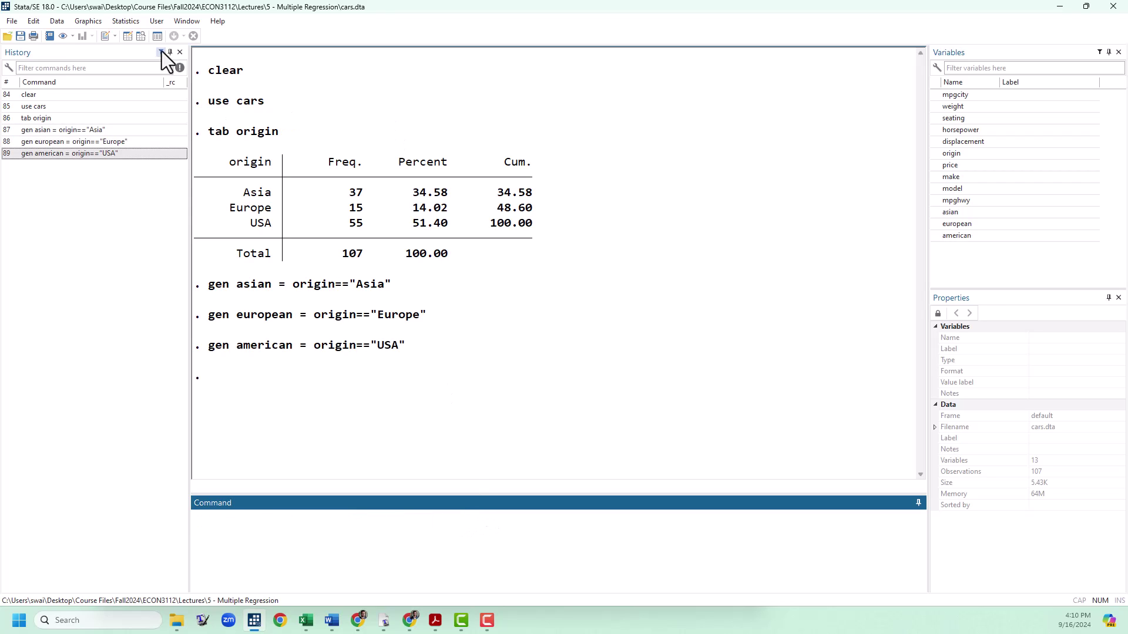
Browse the dataset to check the asian, european and american dummies against the origin column, then close the data view.
left_click(142, 37)
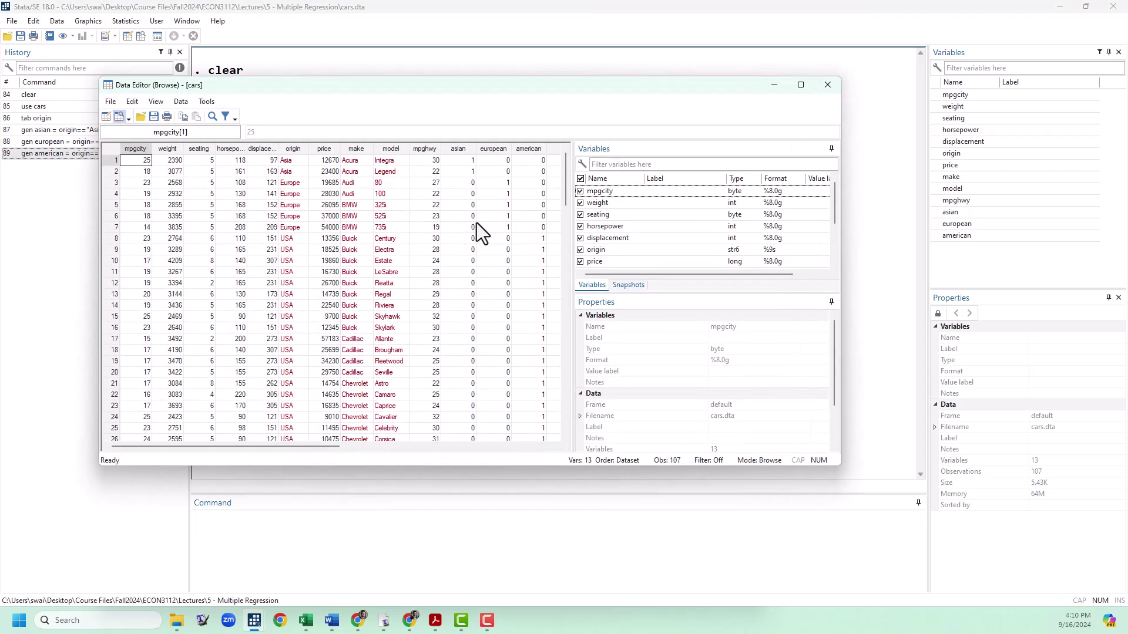
left_click_drag(467, 164, 467, 168)
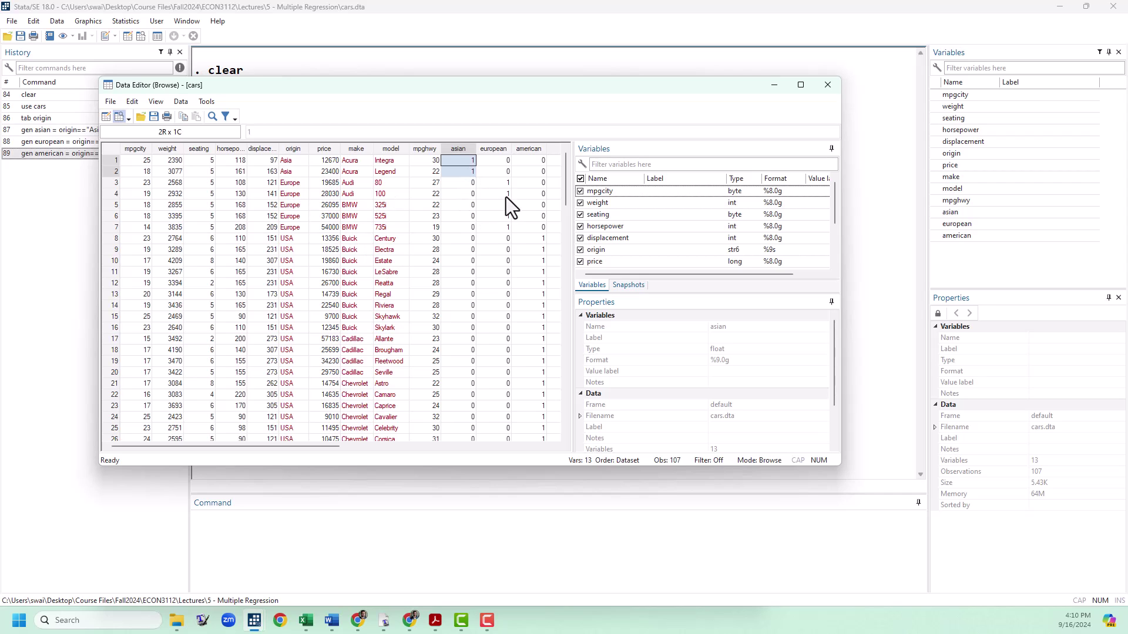
left_click_drag(500, 183, 500, 230)
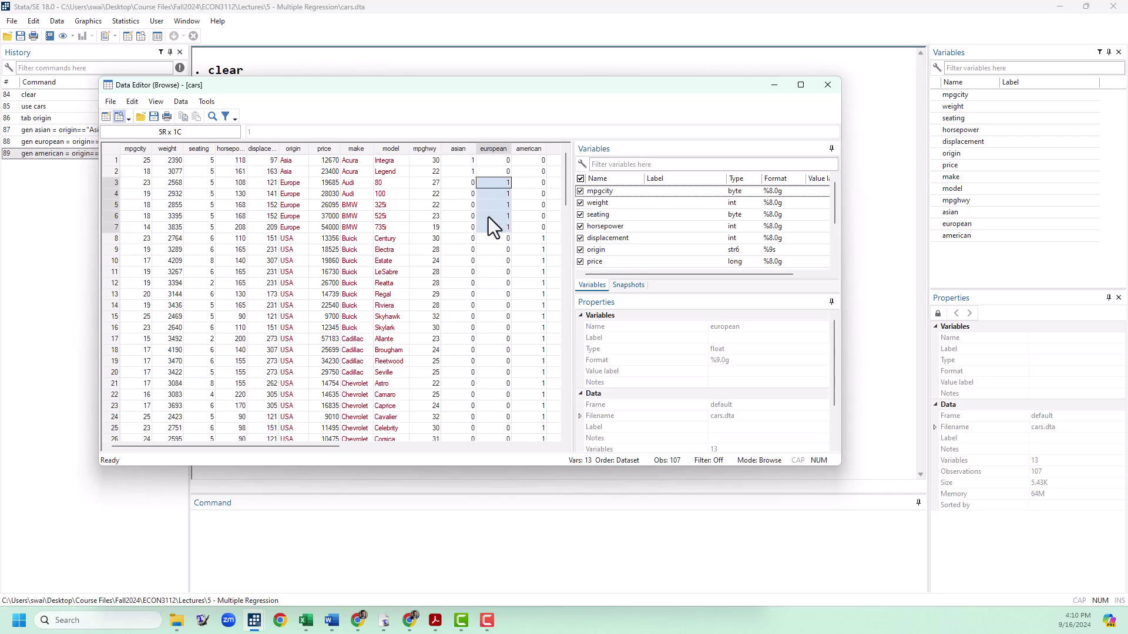
left_click_drag(534, 238, 534, 350)
left_click_drag(287, 238, 297, 325)
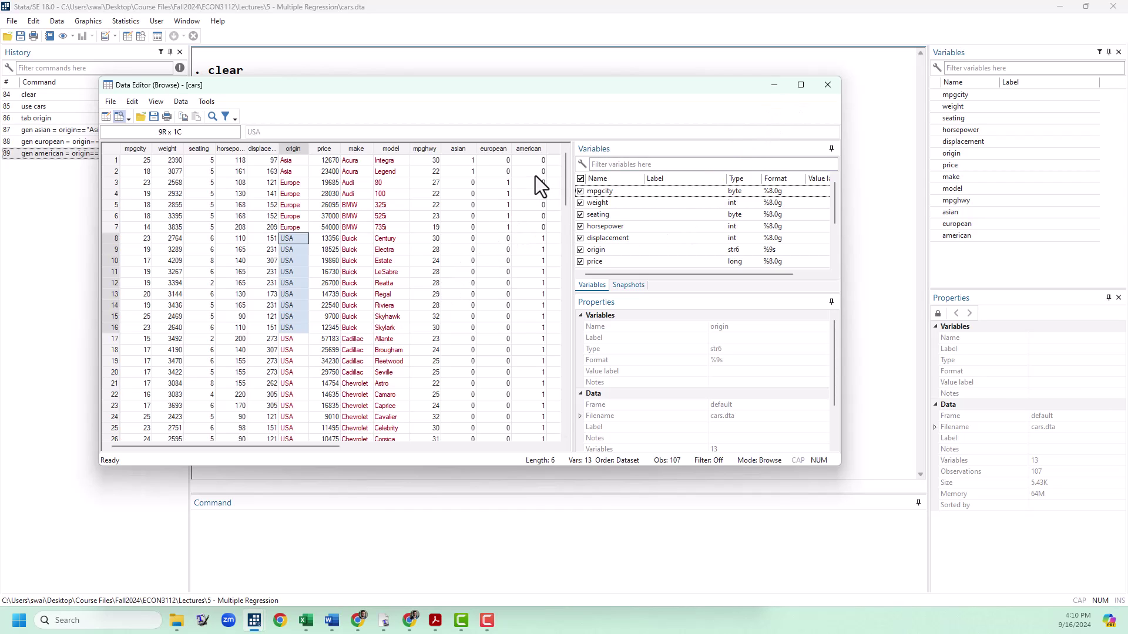
left_click(828, 85)
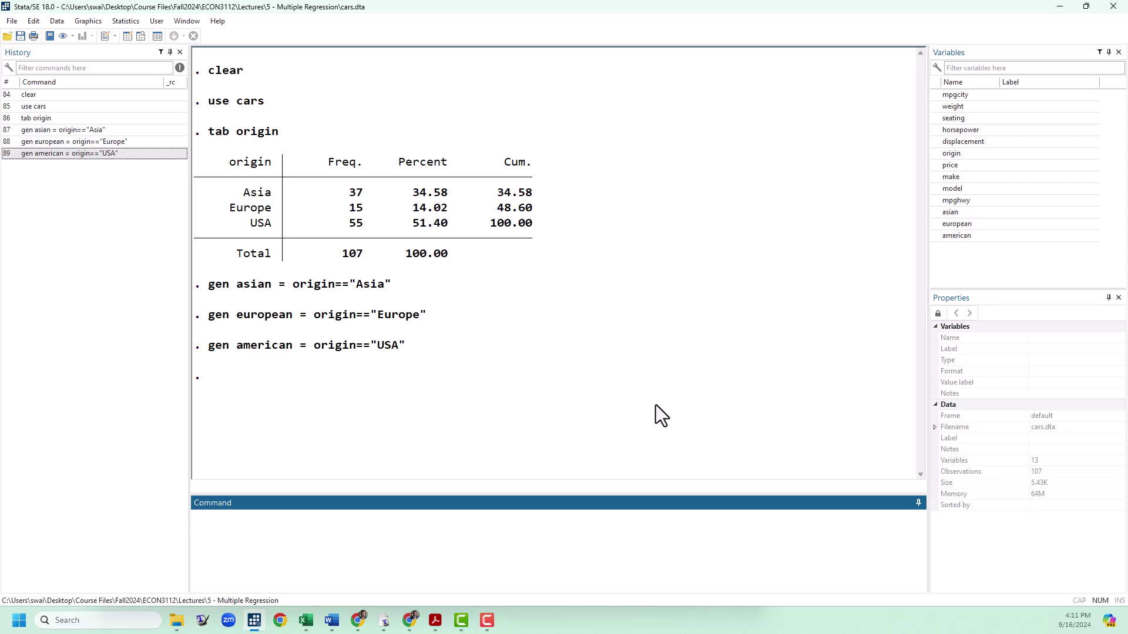
Regress price on european and american, and examine the constant and the american coefficient.
type("reg price european ")
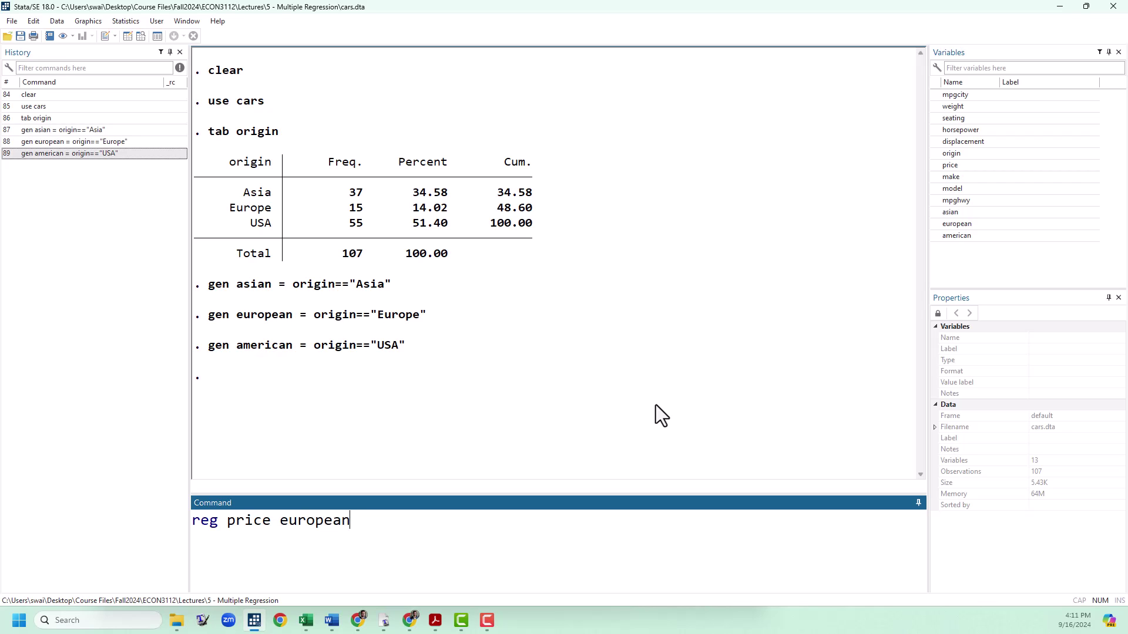
type("american")
key("Return")
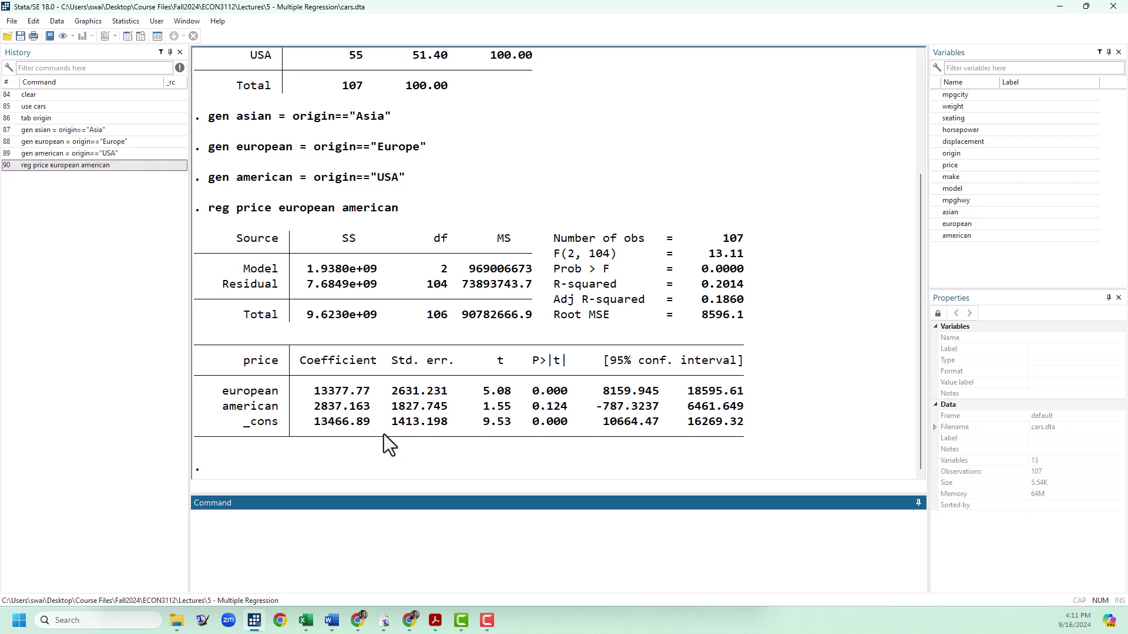
left_click(316, 426)
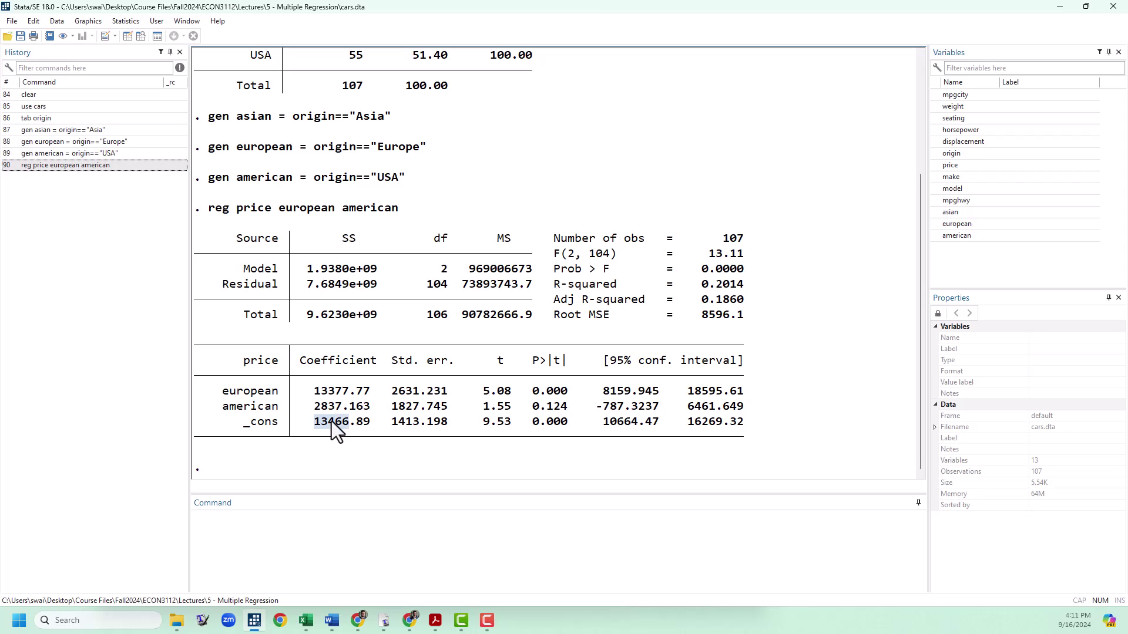
left_click_drag(314, 405, 336, 411)
Regress price on asian and european, and compare the output with the previous regression.
left_click(327, 546)
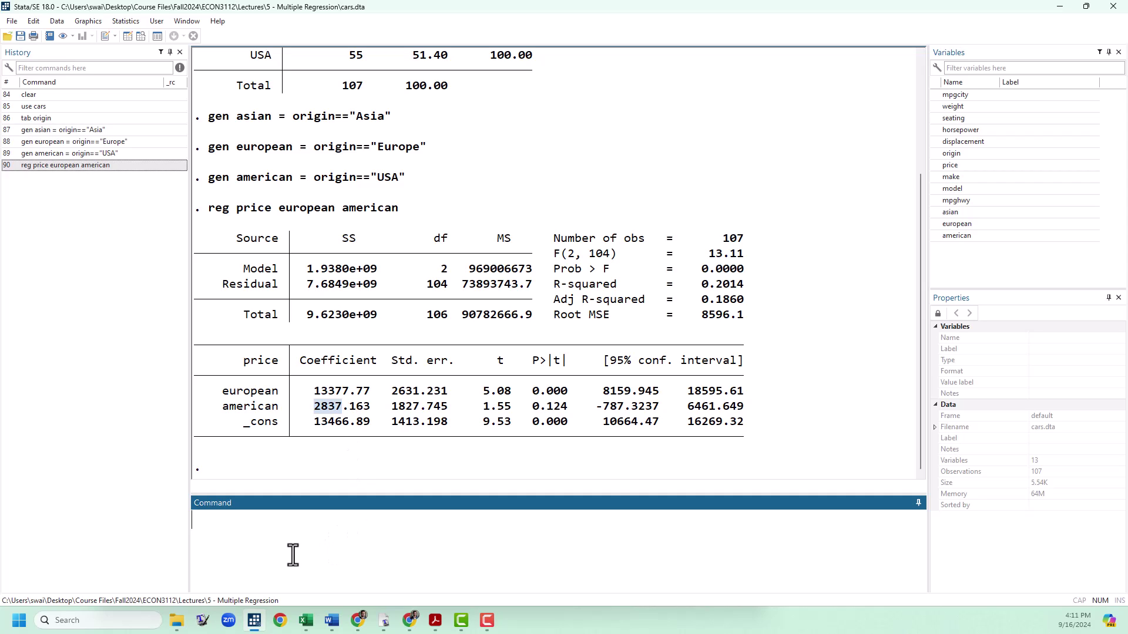
type("reg price asian")
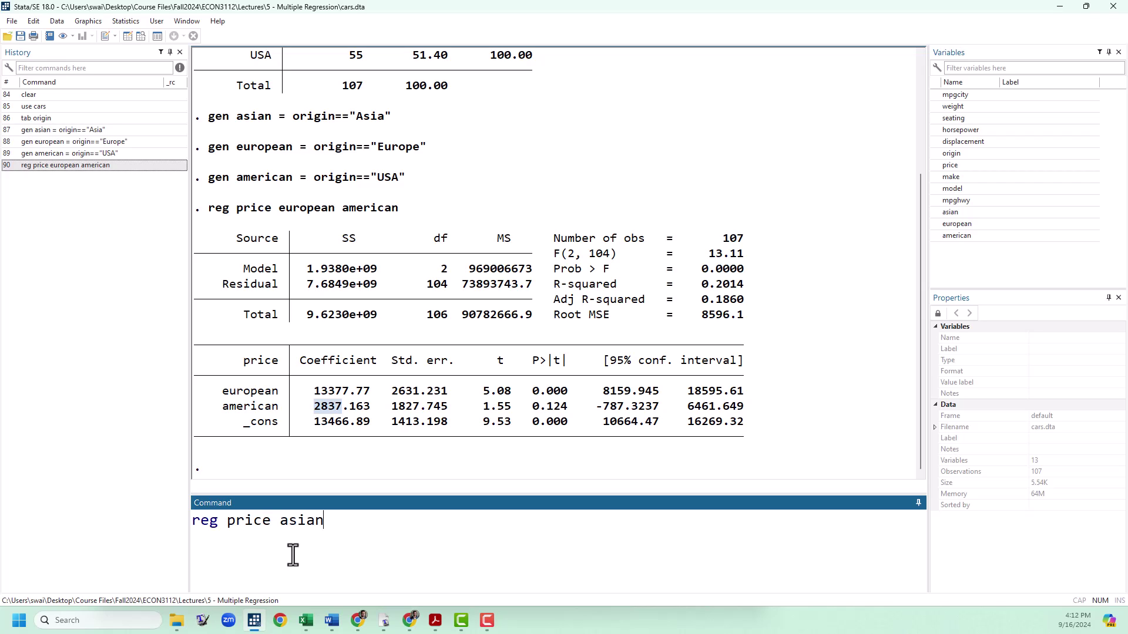
type(" european")
key("Return")
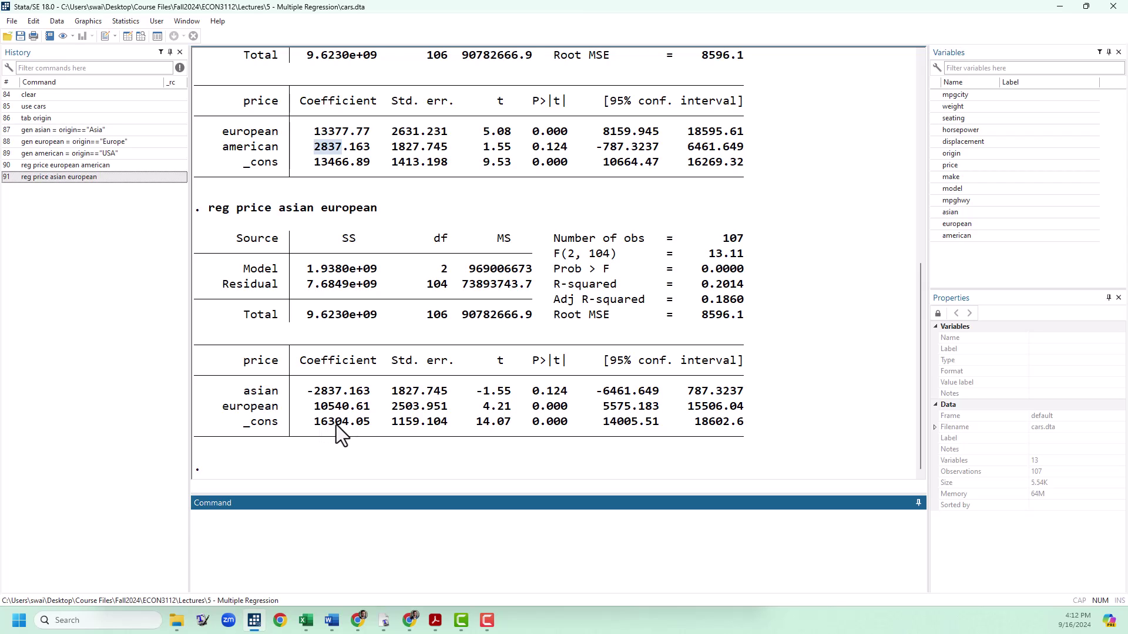
left_click(859, 370)
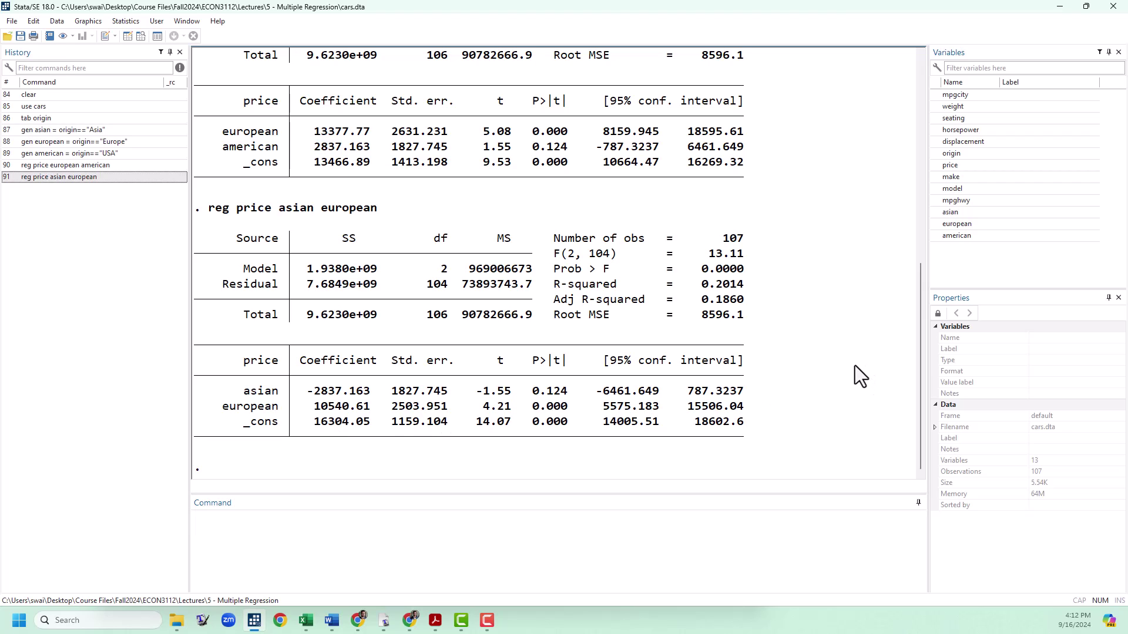
scroll(855, 365, "up", 1)
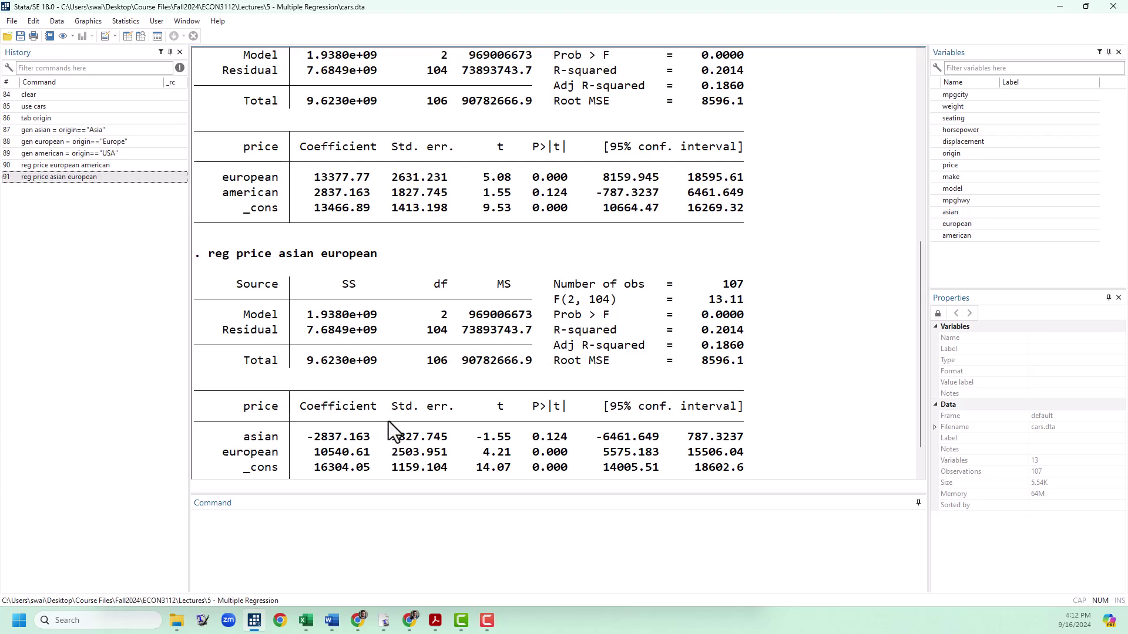
Regress price on all three origin dummies: asian, european and american.
left_click(383, 548)
type("reg price")
type("asia")
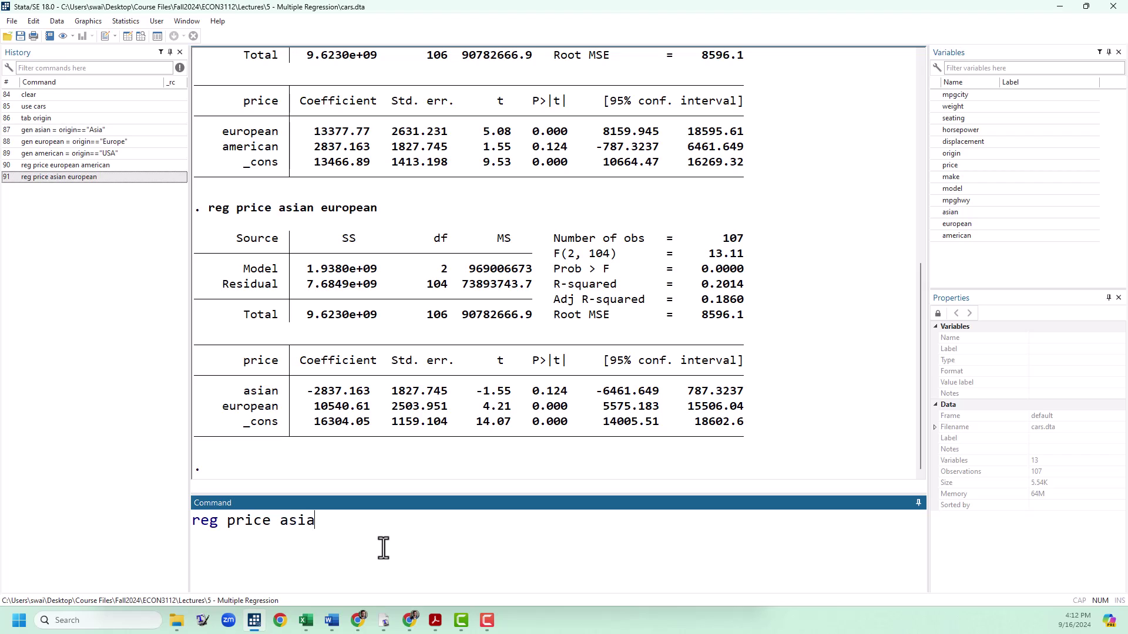
type("n european american")
key("Return")
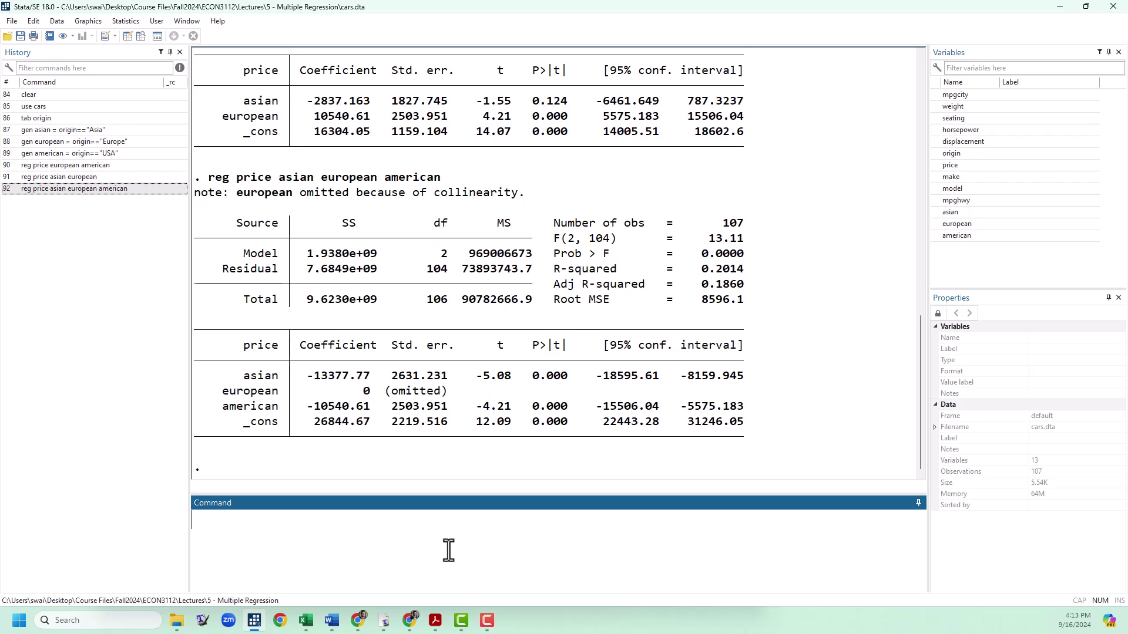
Encode the origin string variable into a new labelled numeric variable named origincode.
type("encode origin, ")
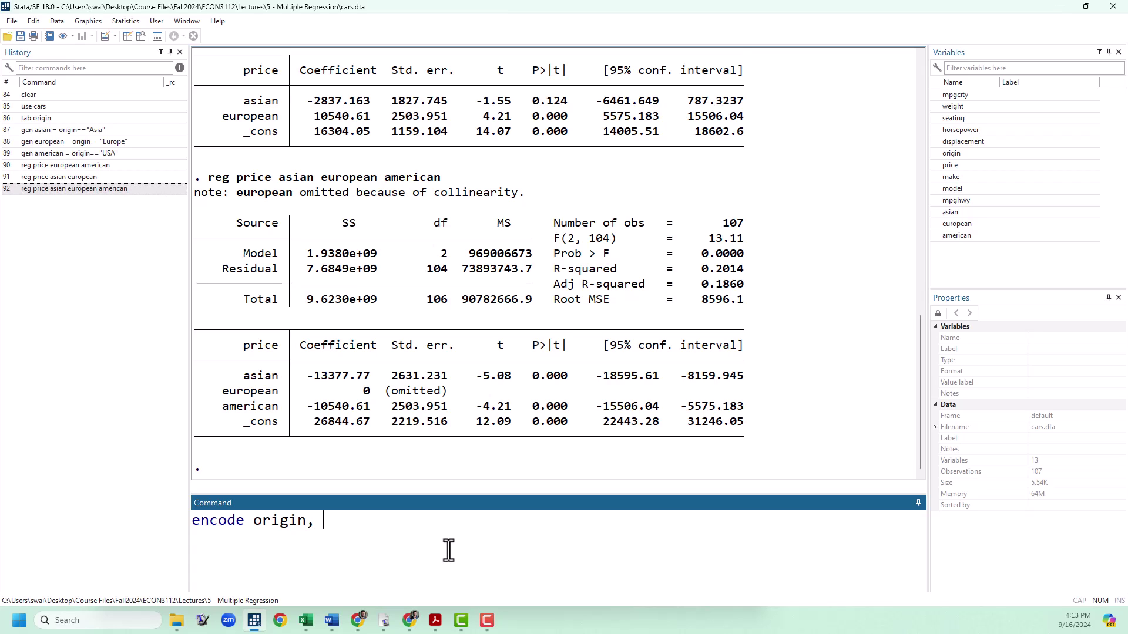
type("gen(origincode)")
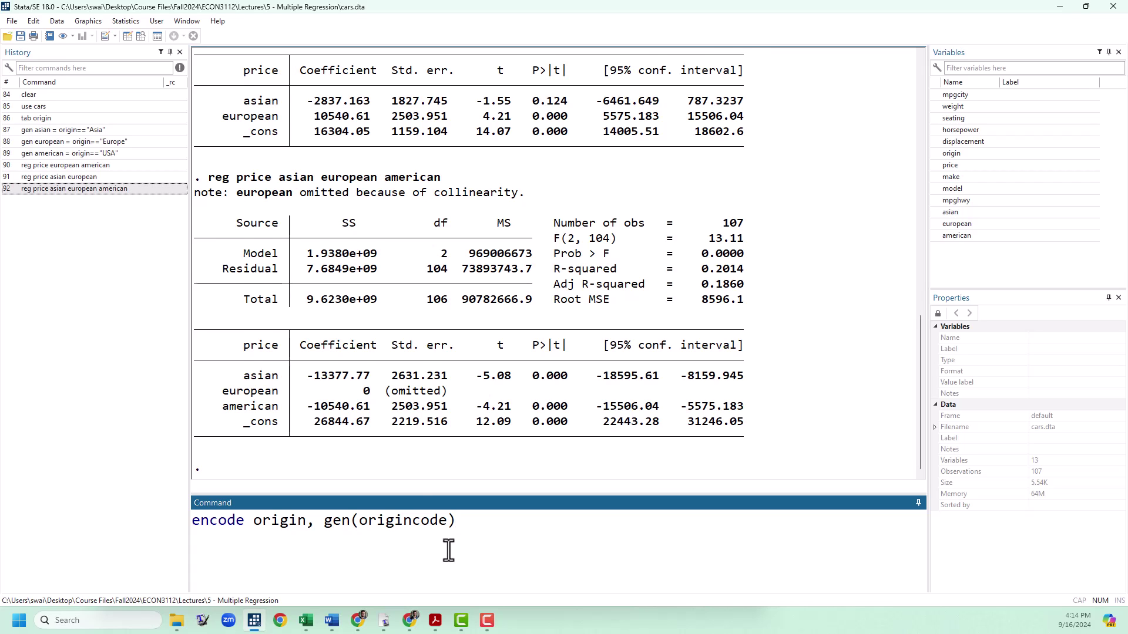
key("Return")
Browse the dataset and compare the origin strings with the numeric codes behind origincode for Asia, Europe and USA, and close the data view.
left_click(141, 37)
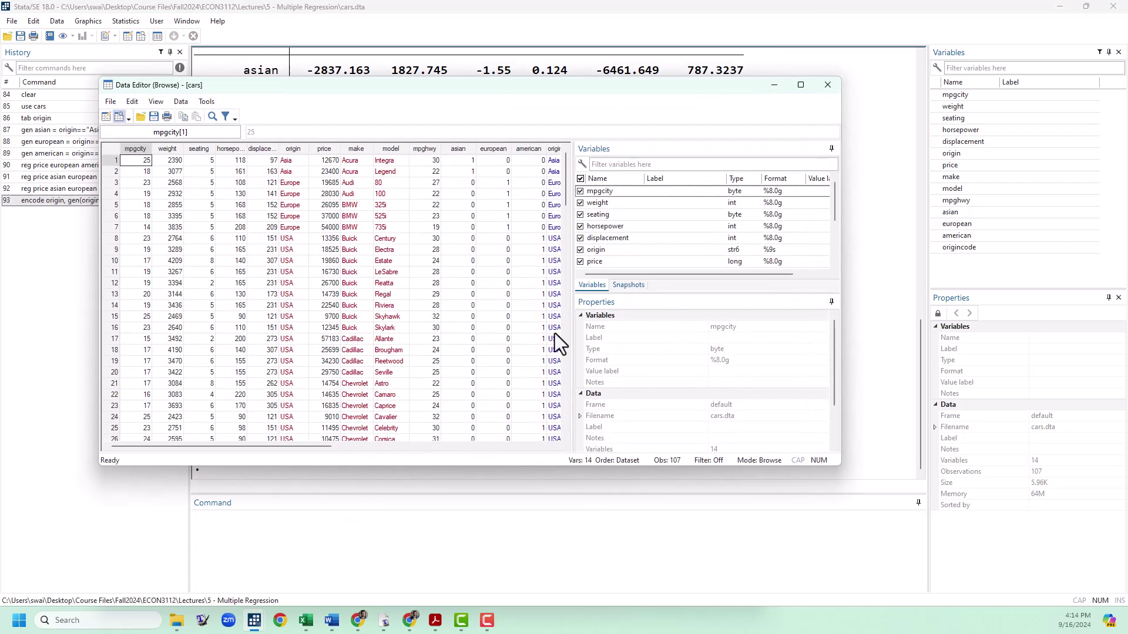
left_click_drag(843, 241, 932, 241)
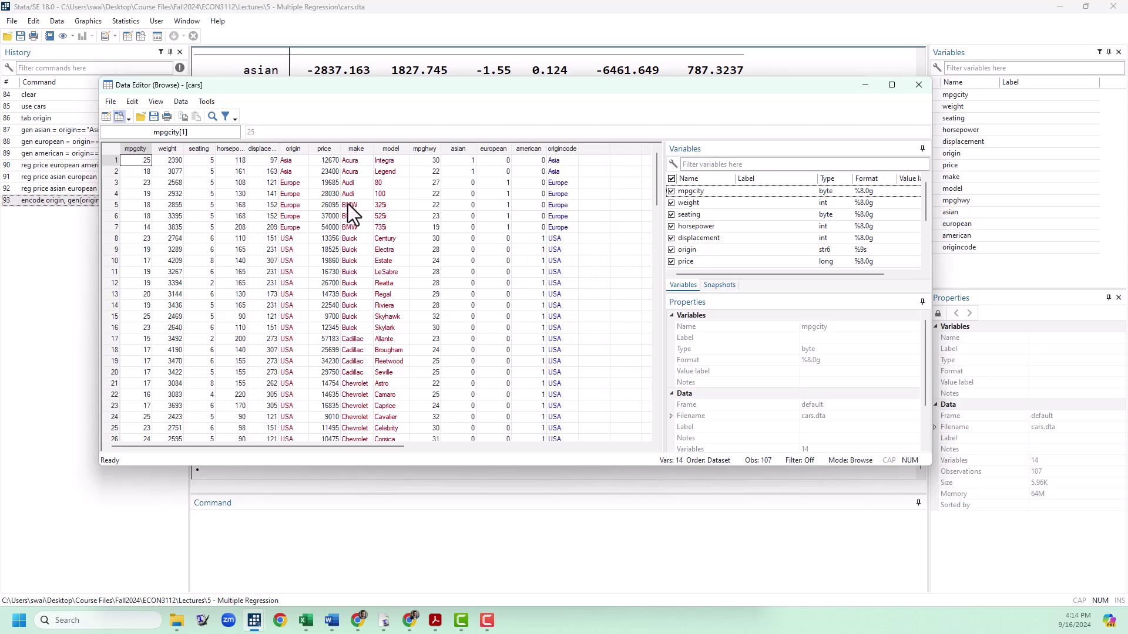
left_click(293, 160)
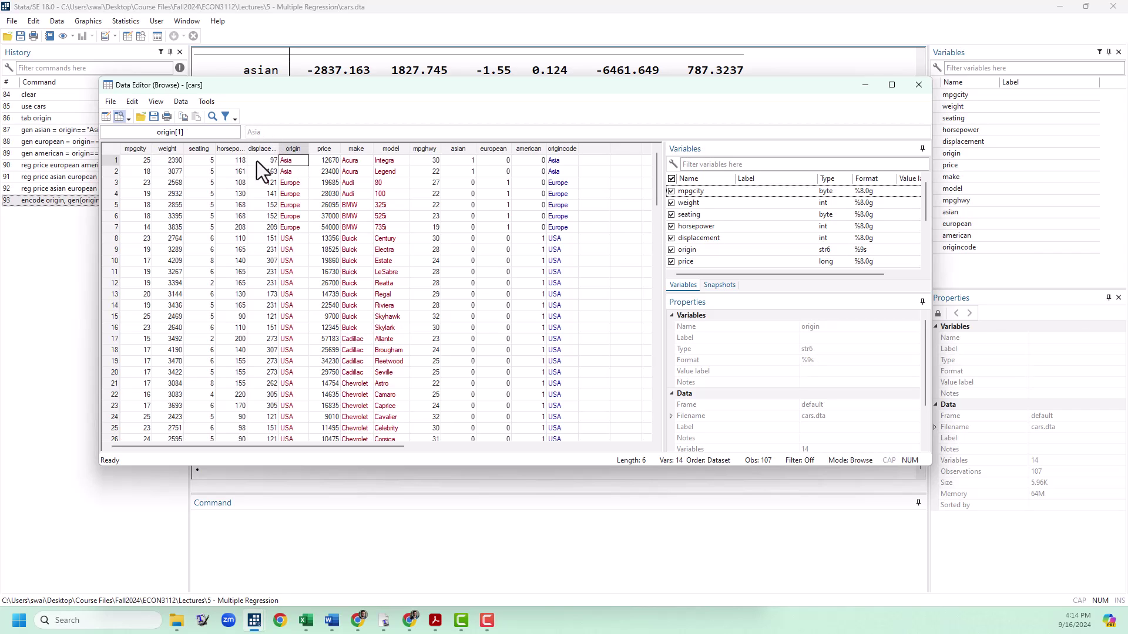
left_click(559, 161)
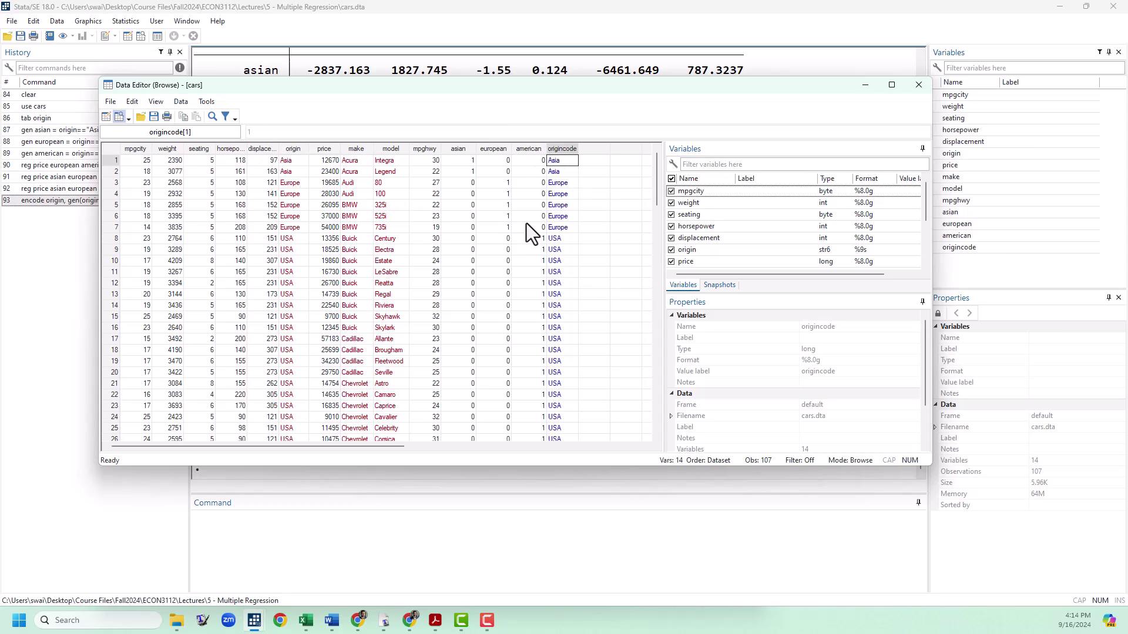
left_click(558, 184)
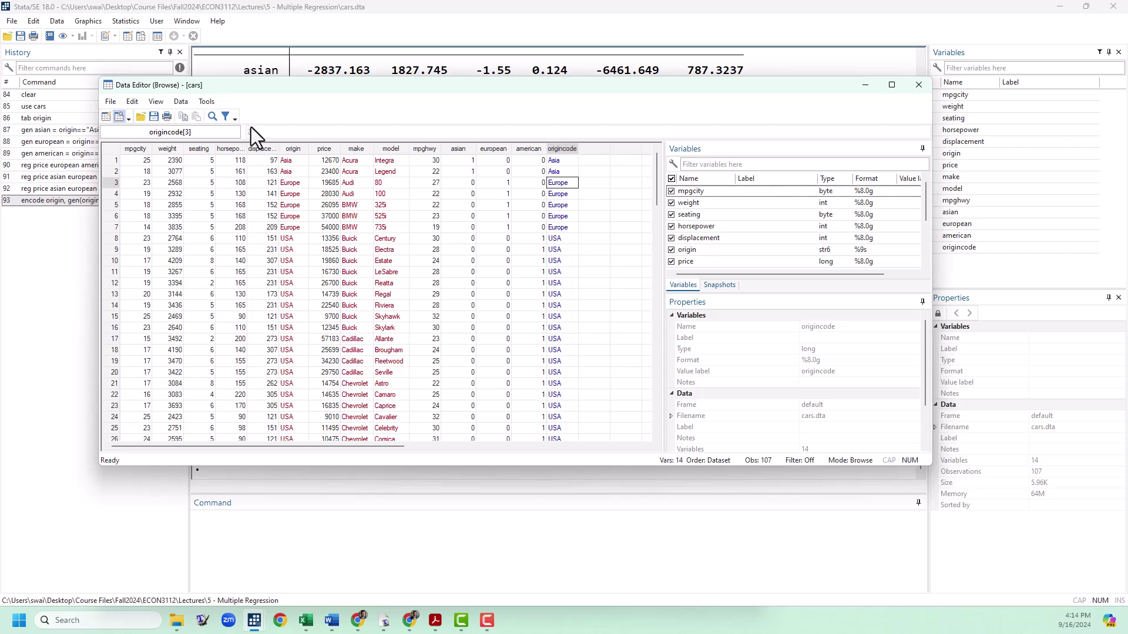
left_click(552, 285)
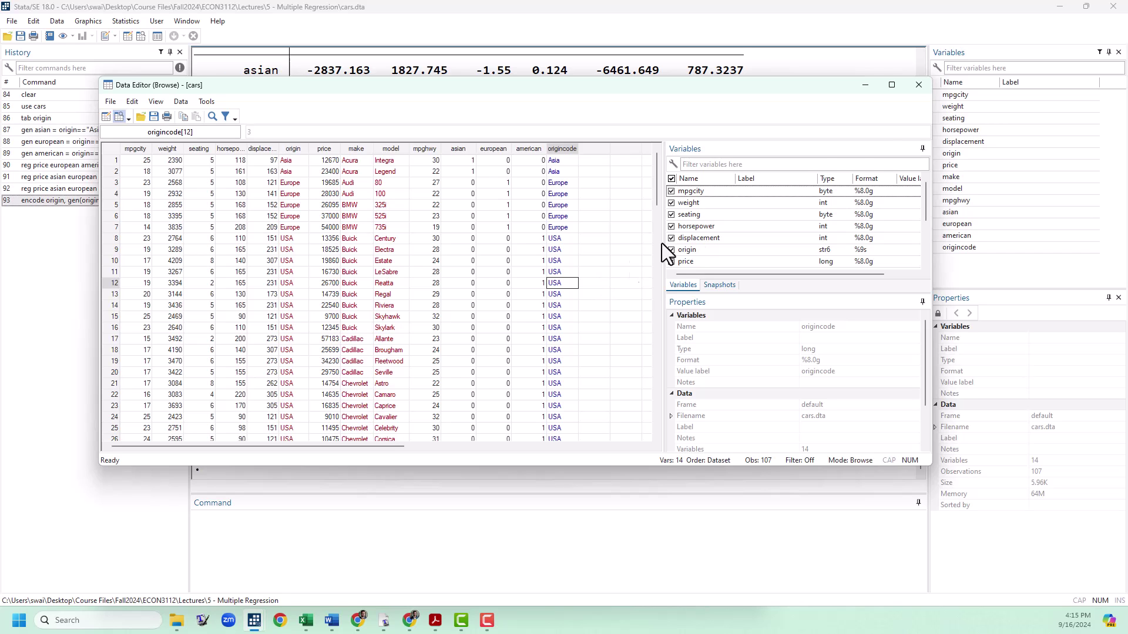
left_click(919, 87)
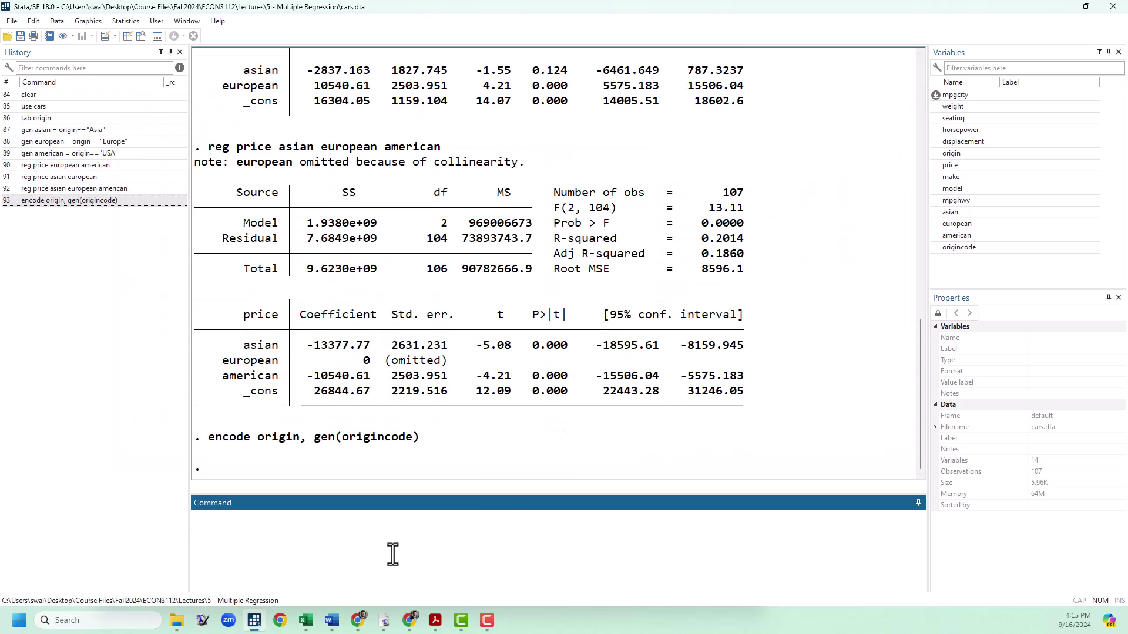
Regress price on origincode as a plain numeric variable.
type("reg price ")
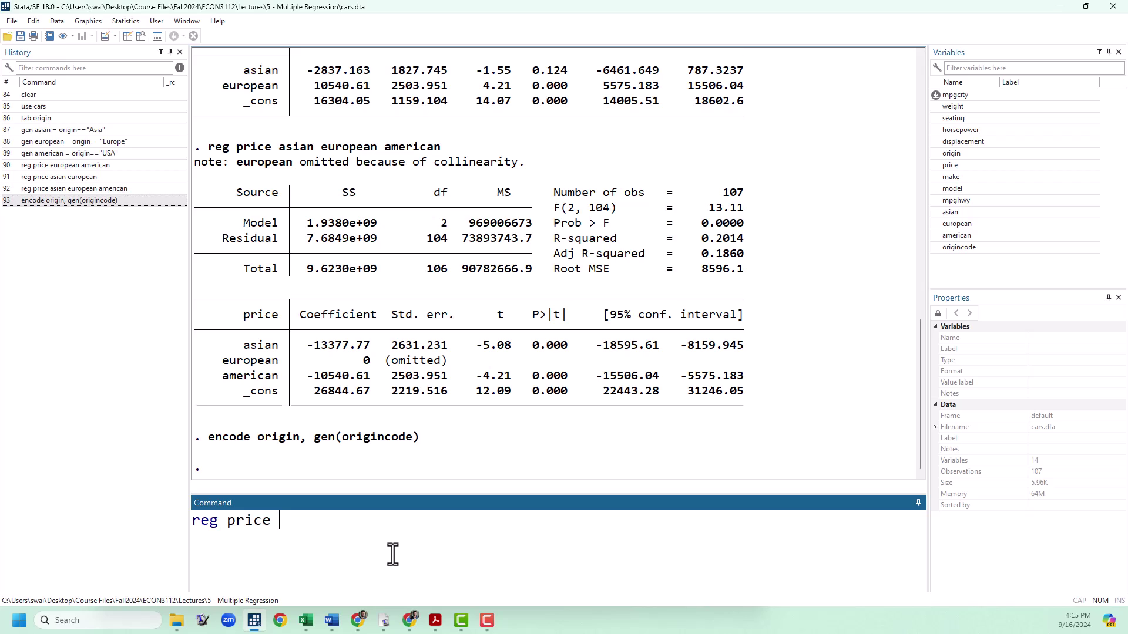
type("origincode")
key("Return")
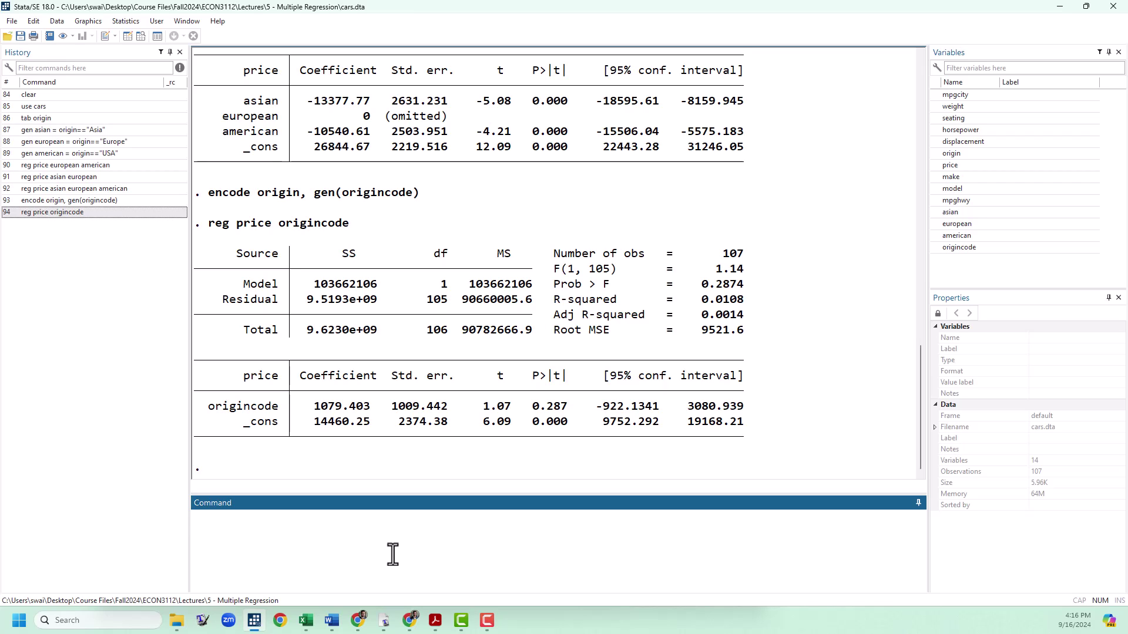
Regress price on i.origincode as a categorical factor, and compare the output with the earlier regression on european and american.
type("reg price i.origincode")
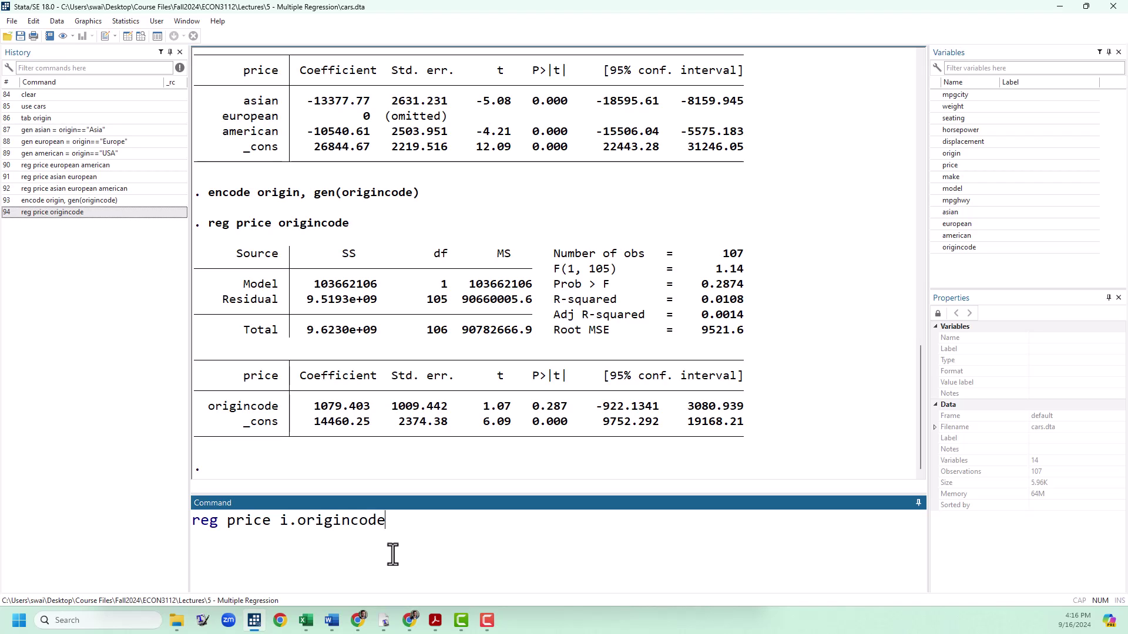
key("Return")
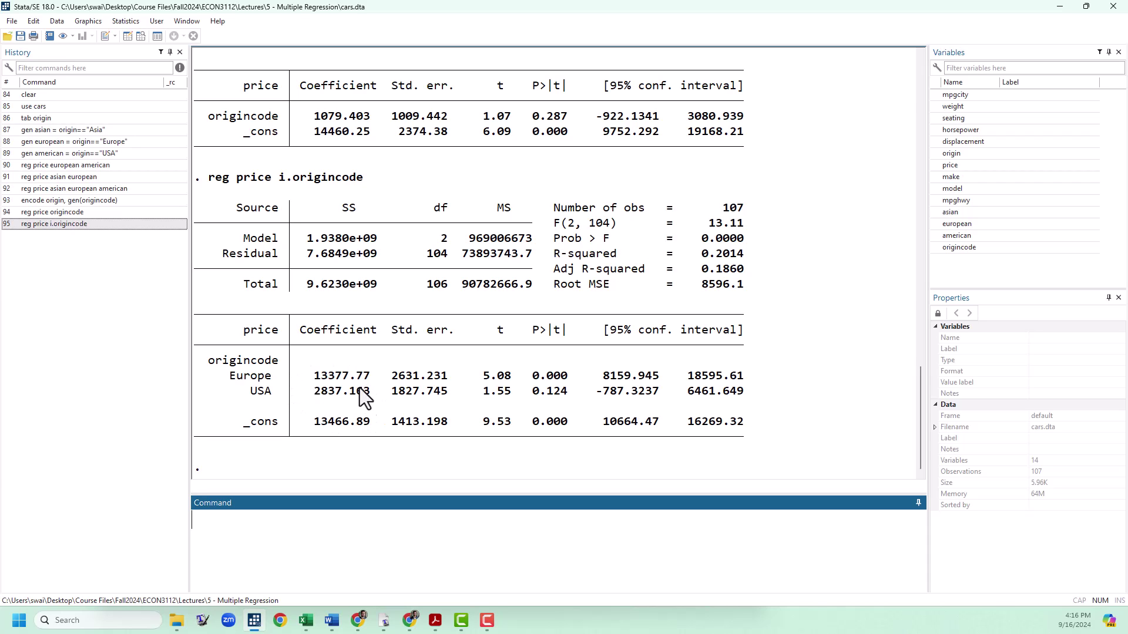
scroll(369, 392, "up", 12)
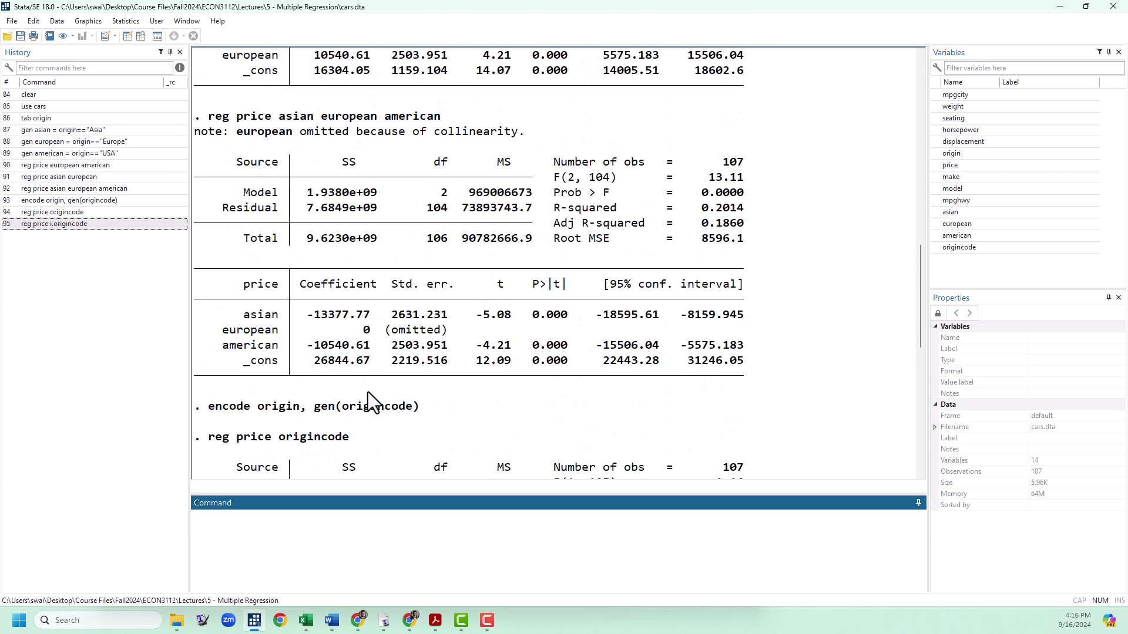
scroll(368, 393, "up", 5)
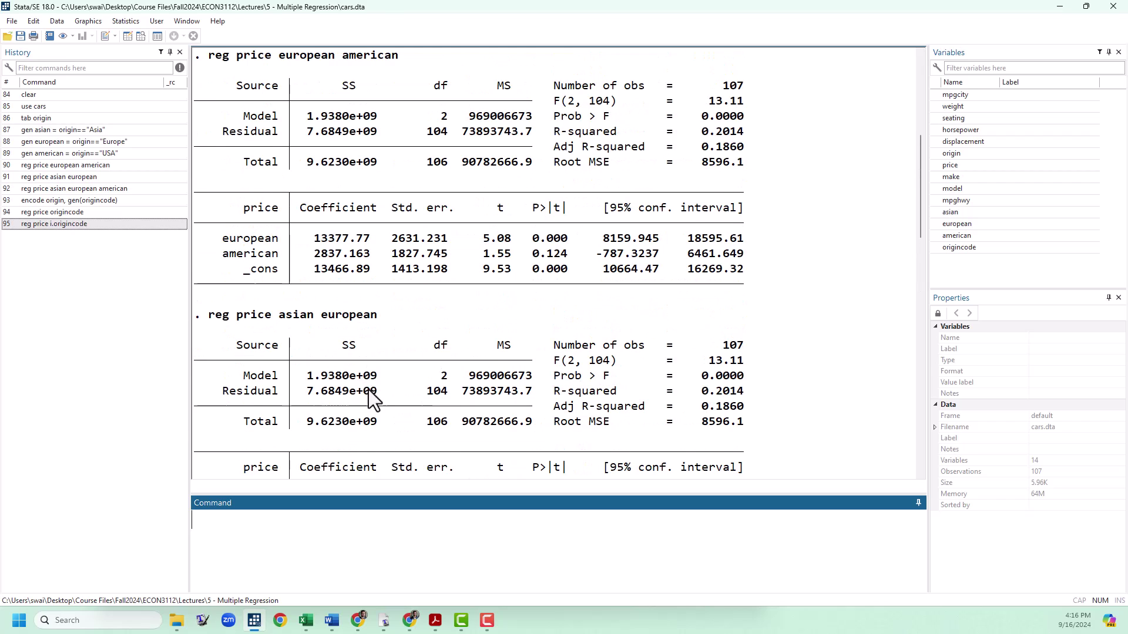
scroll(365, 390, "up", 2)
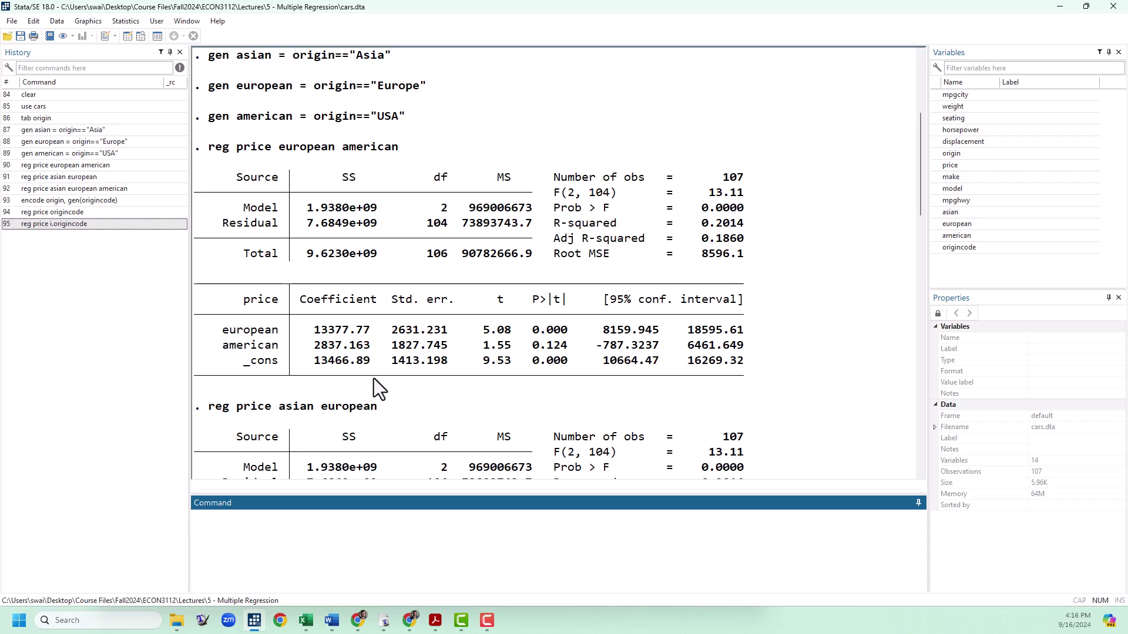
scroll(372, 378, "down", 19)
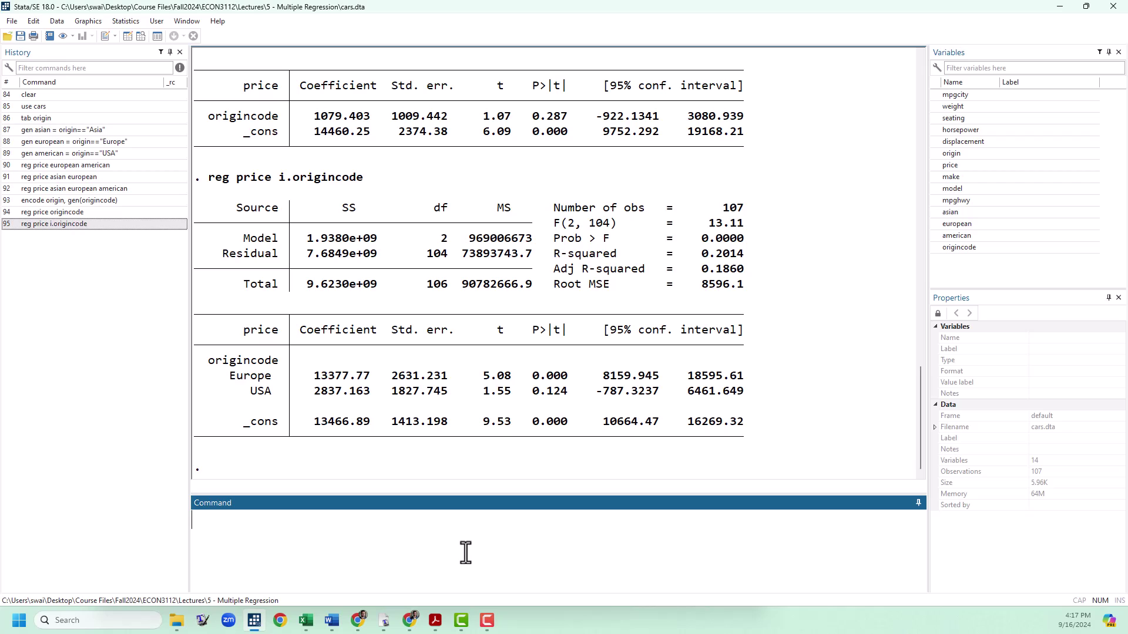
Display the stored coefficients of origincode levels 2 and 3 using _b[2.origincode] and _b[3.origincode].
type("di _b[2.origincode]")
key("Return")
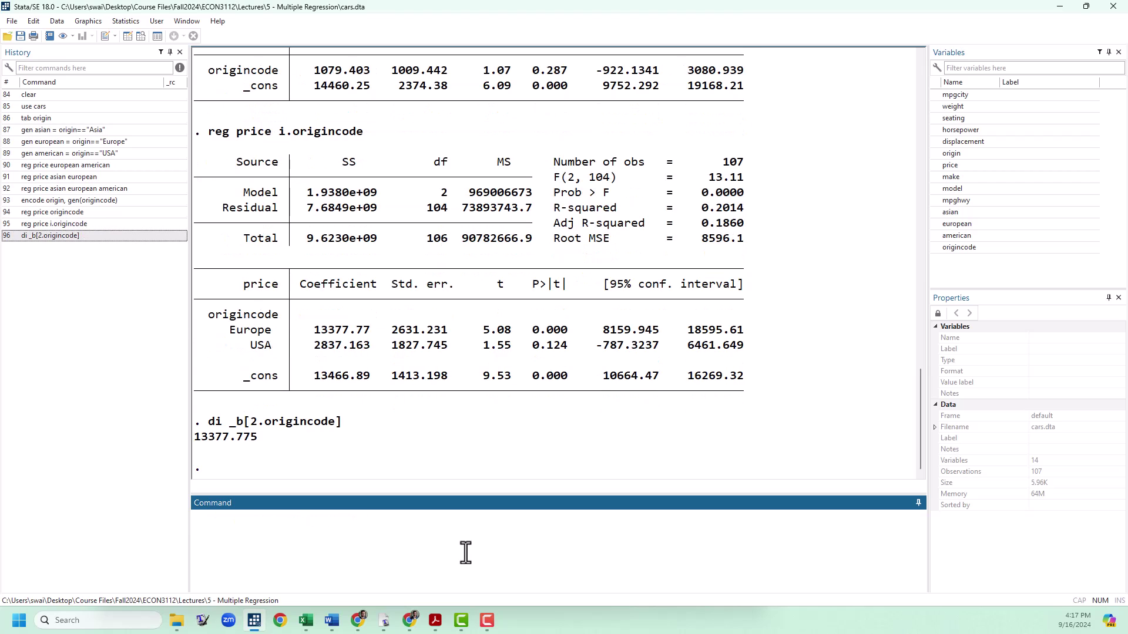
type("di _b[3.origincode]")
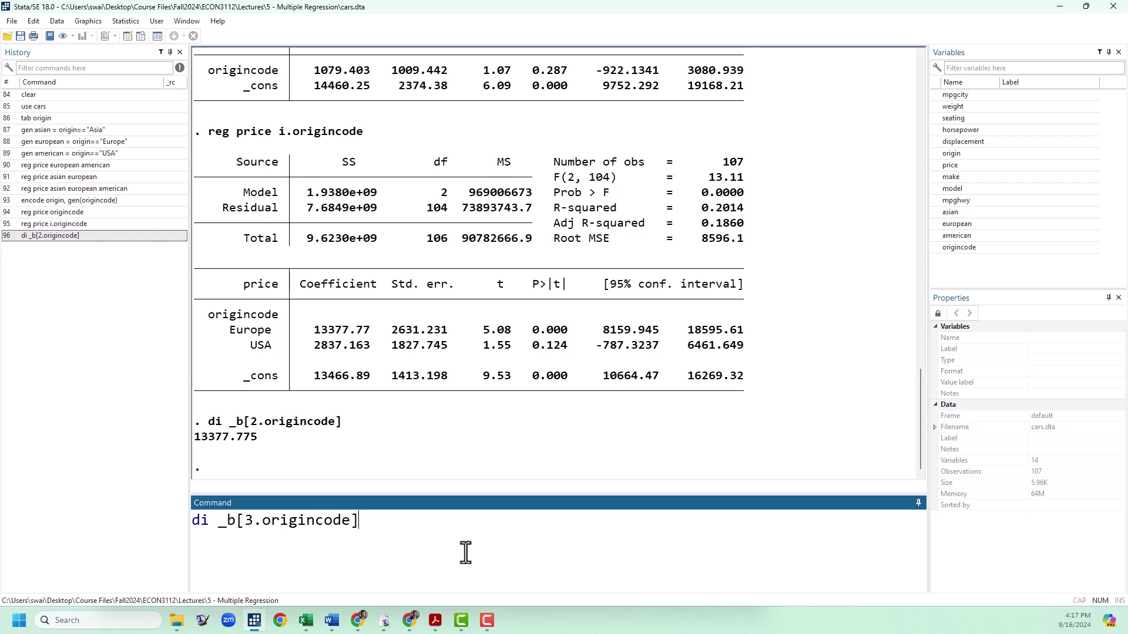
key("Return")
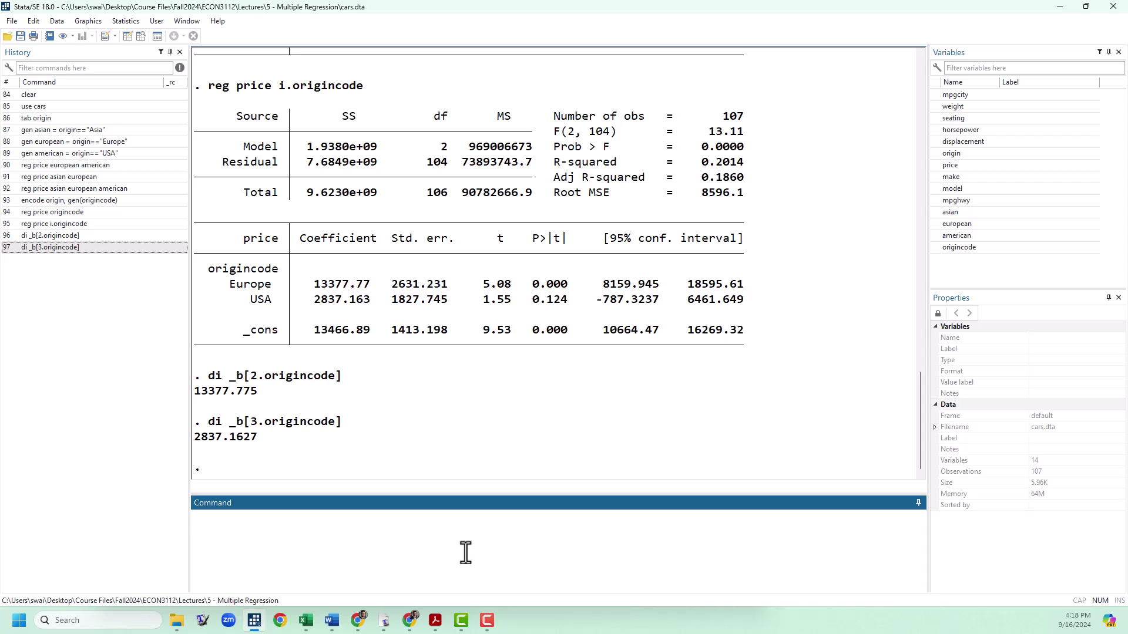
Regress price on origincode as a factor with level 3 as the base category, using b3.origincode.
type("reg price b3.origincode")
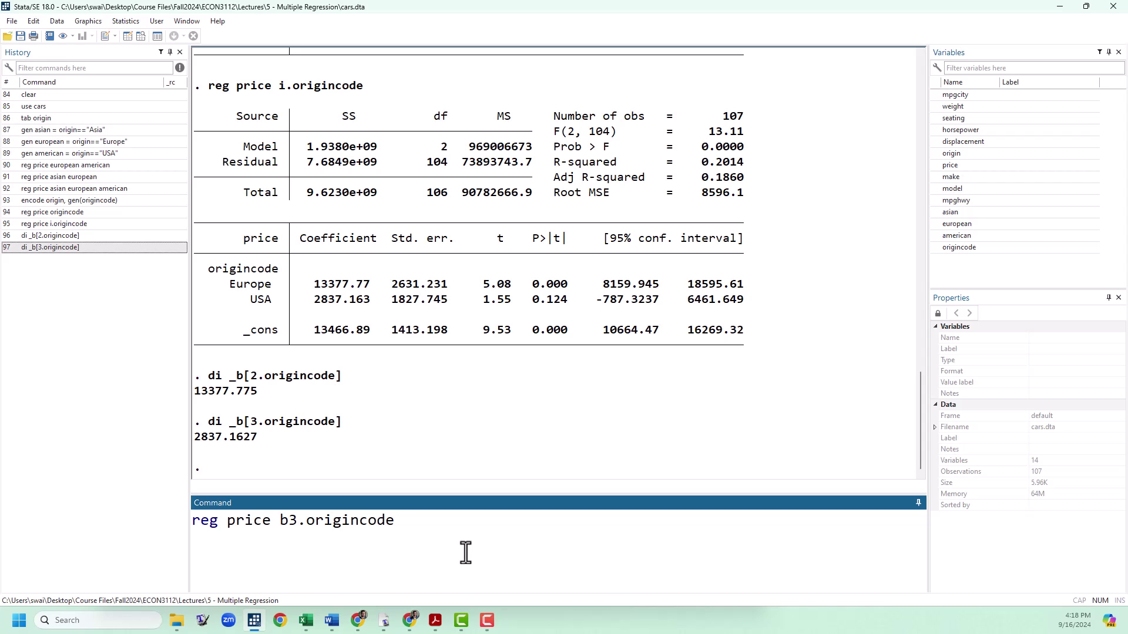
key("Return")
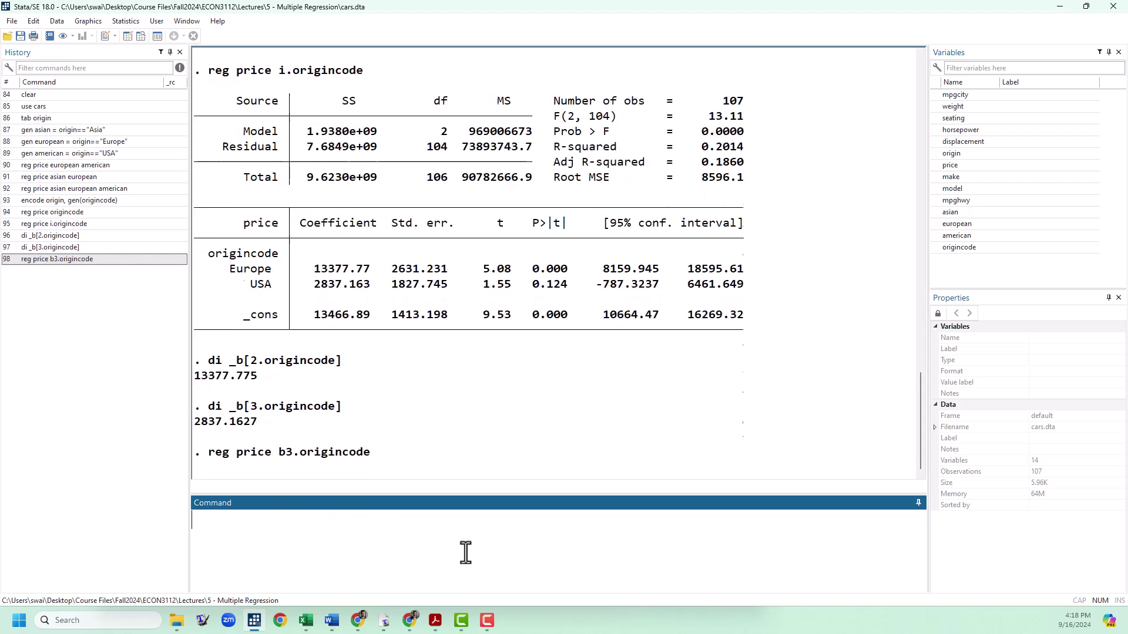